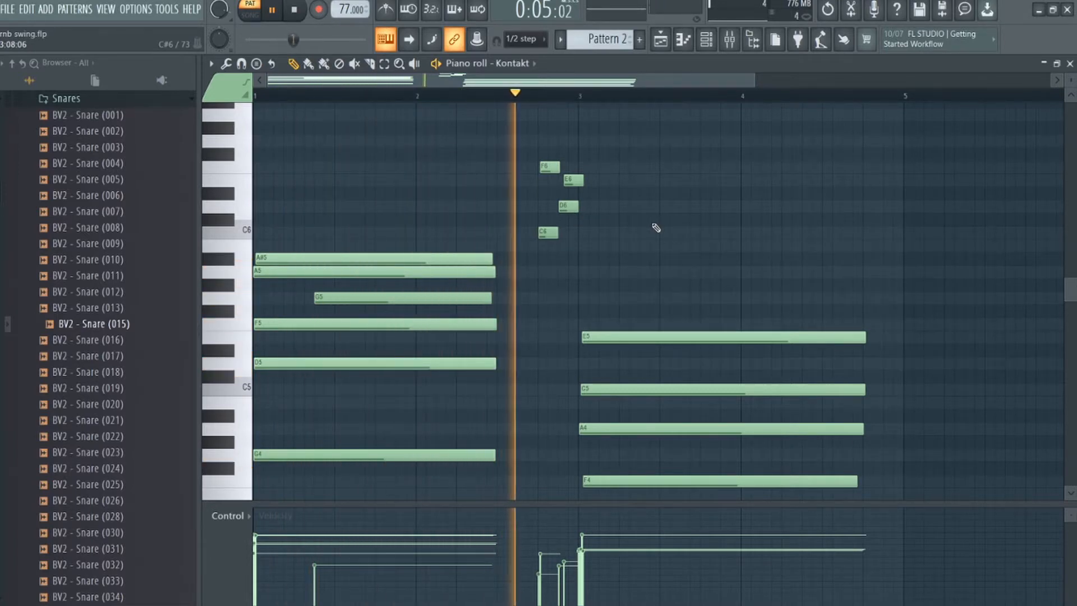
Review the Kontakt chord notes of Pattern 2 in the piano roll over bars 1 to 5 and stop the playback
scroll(658, 230, down, 3)
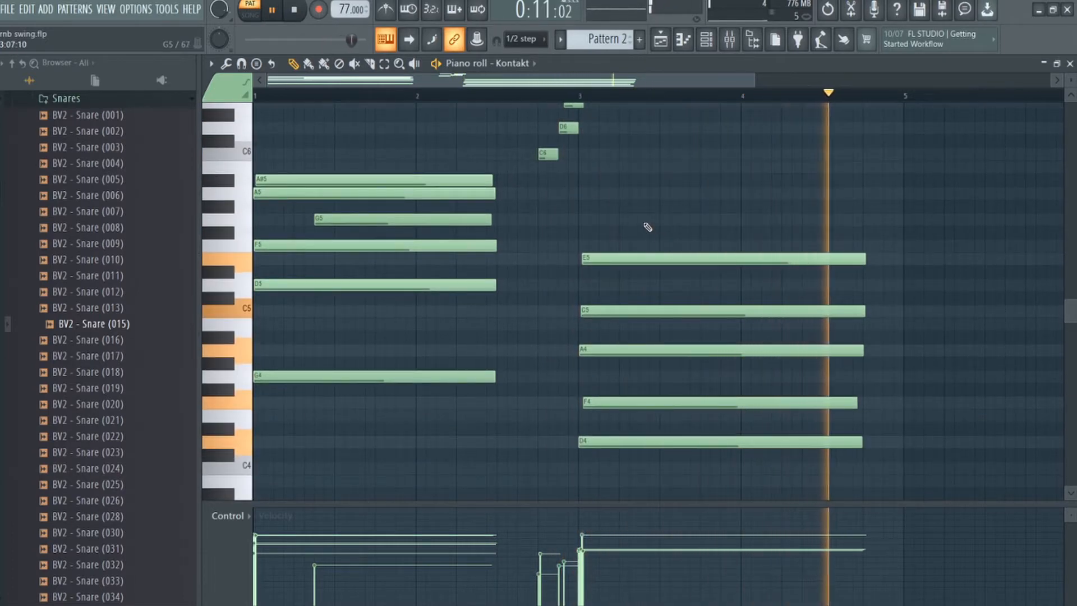
key(space)
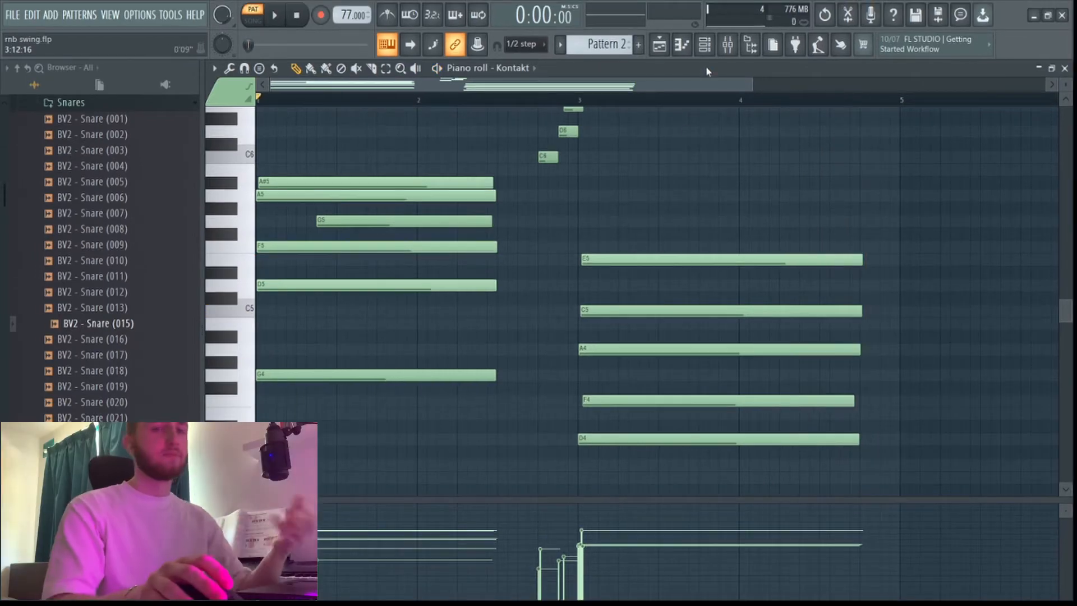
click(728, 45)
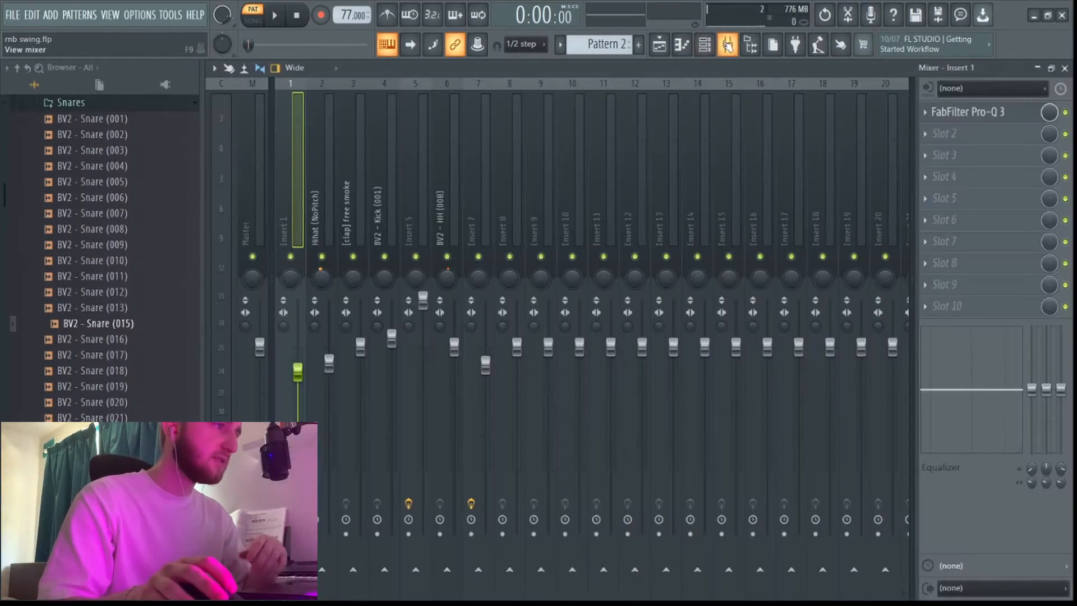
click(727, 45)
scroll(366, 125, up, 5)
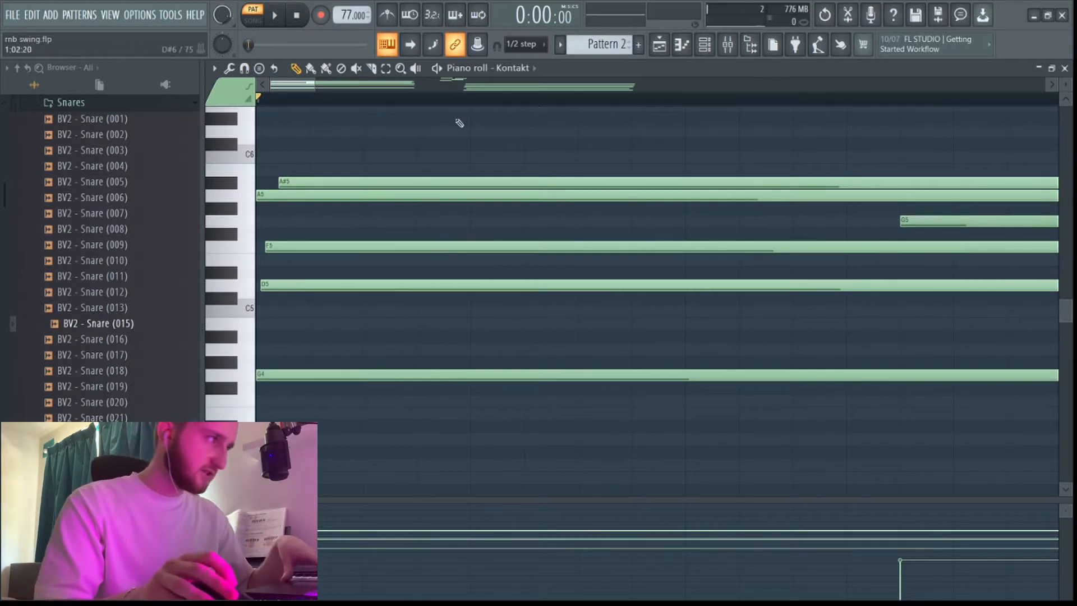
drag(314, 86, 747, 100)
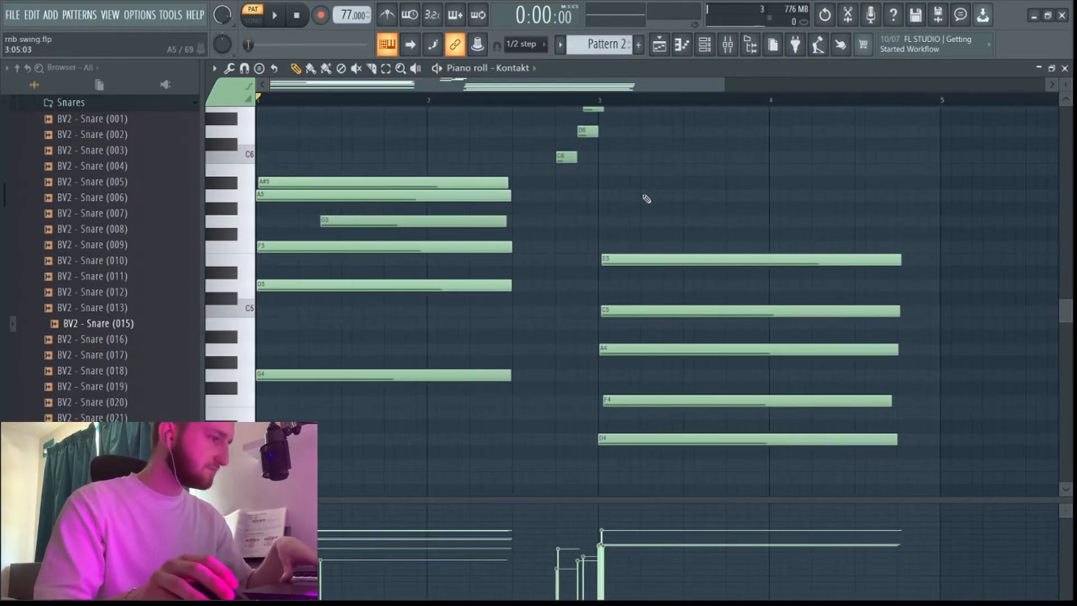
scroll(644, 199, down, 2)
Set the H910 Harmonizer's manual pitch ratio on mixer Insert 5 to 0.90 and close the plugin
key(F9)
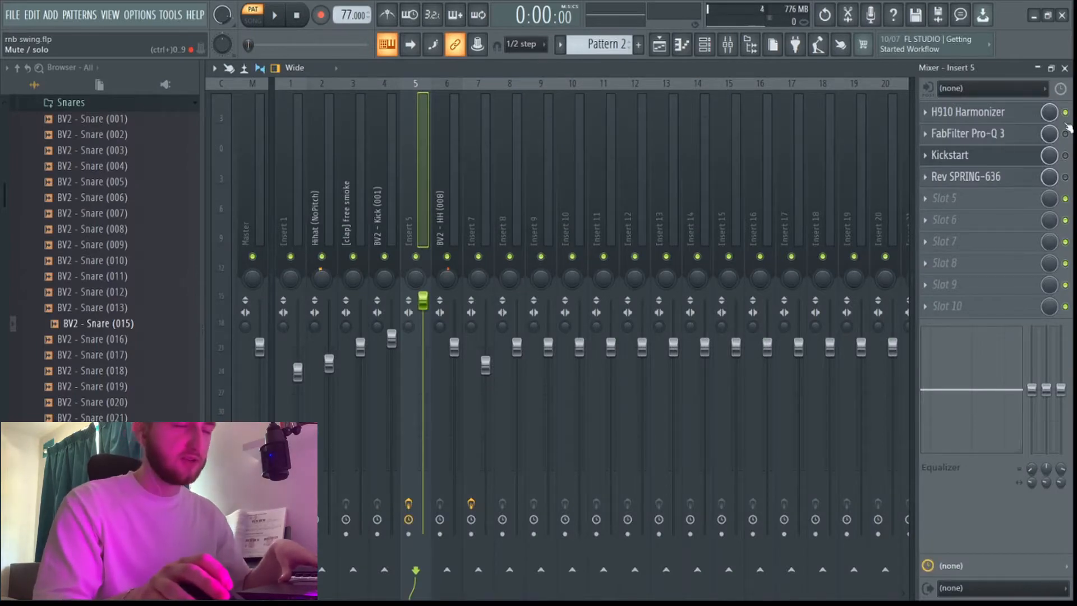
click(1002, 118)
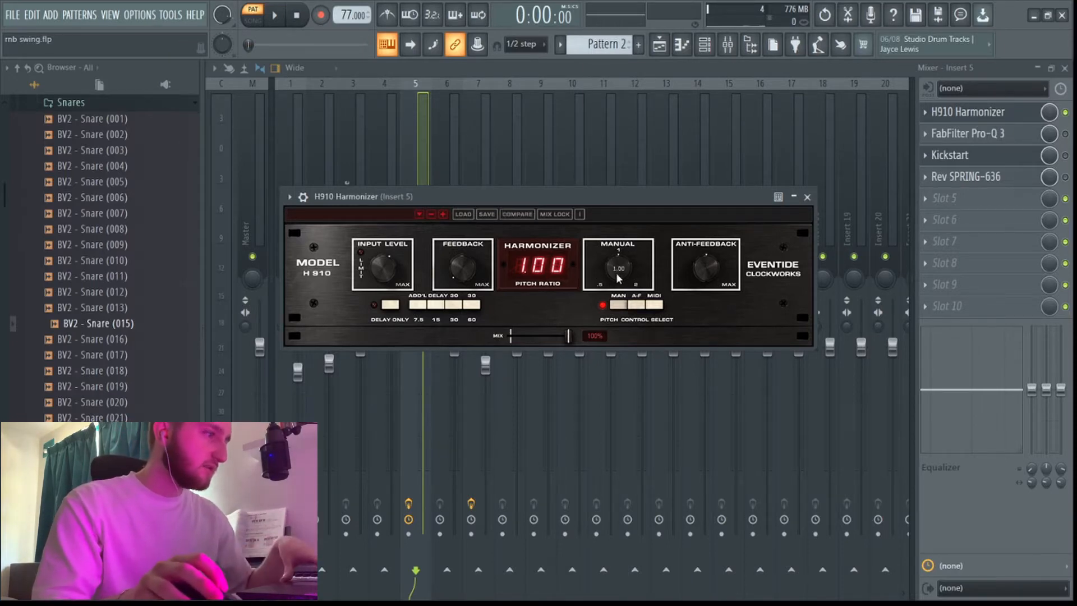
drag(619, 278, 617, 280)
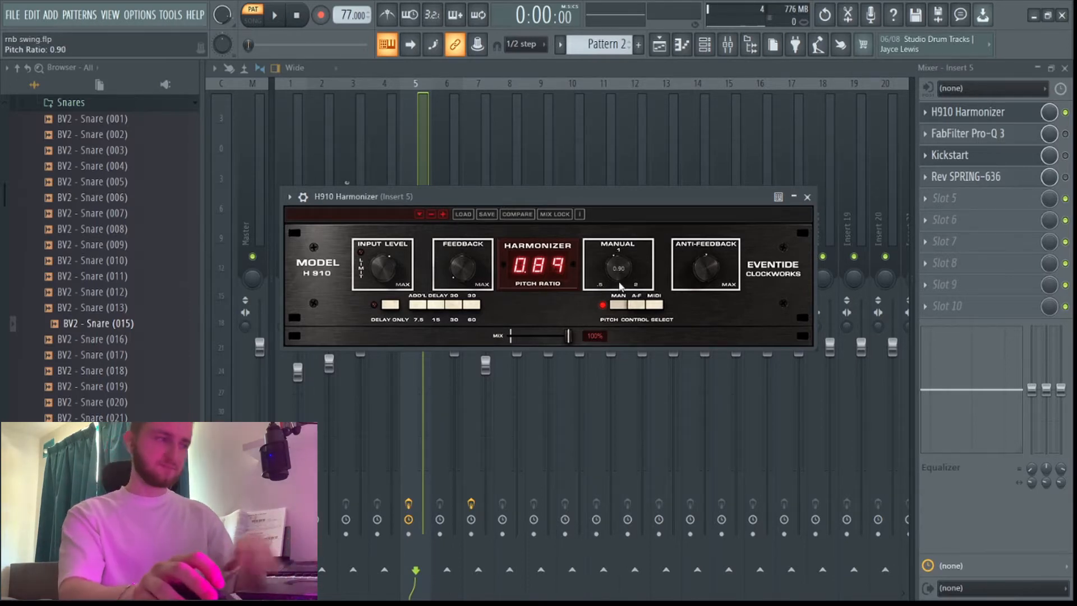
click(808, 197)
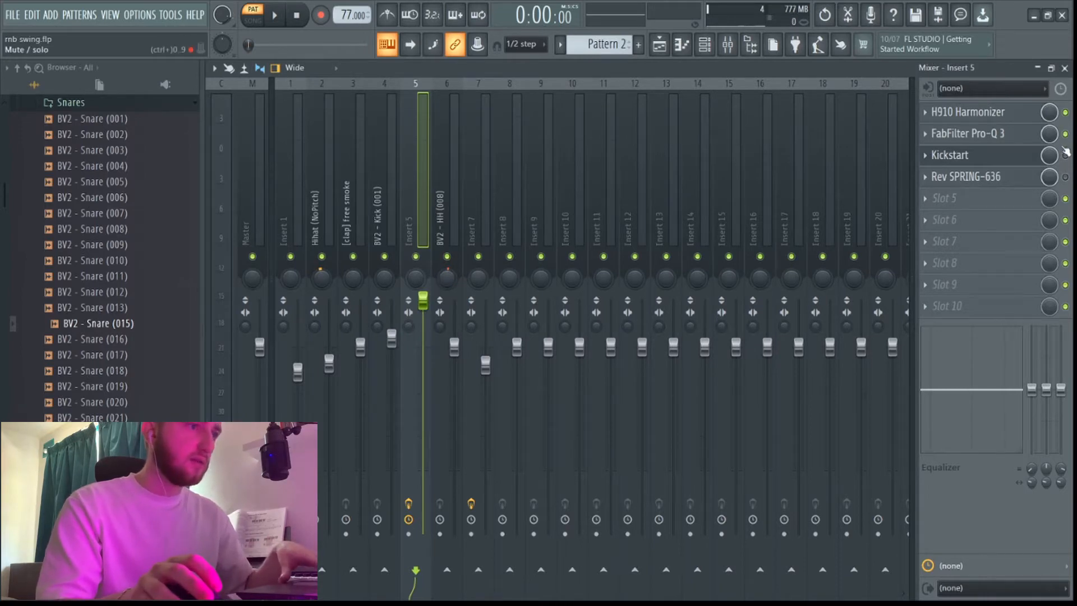
Remove Kickstart from Insert 5's effect chain, then enable Rev SPRING-636 and play the pattern
click(926, 157)
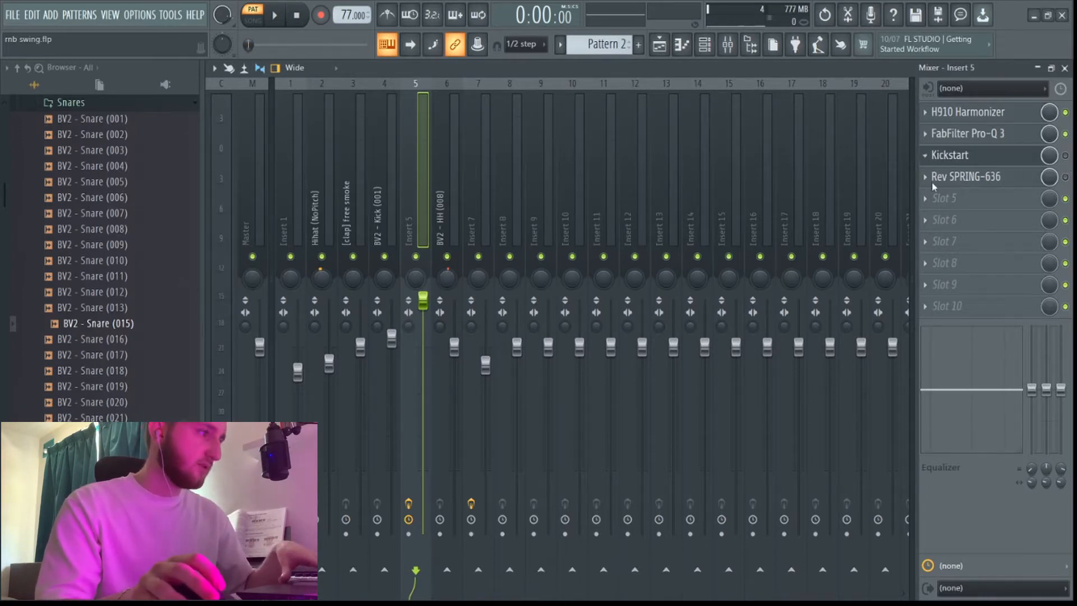
click(600, 347)
click(1065, 178)
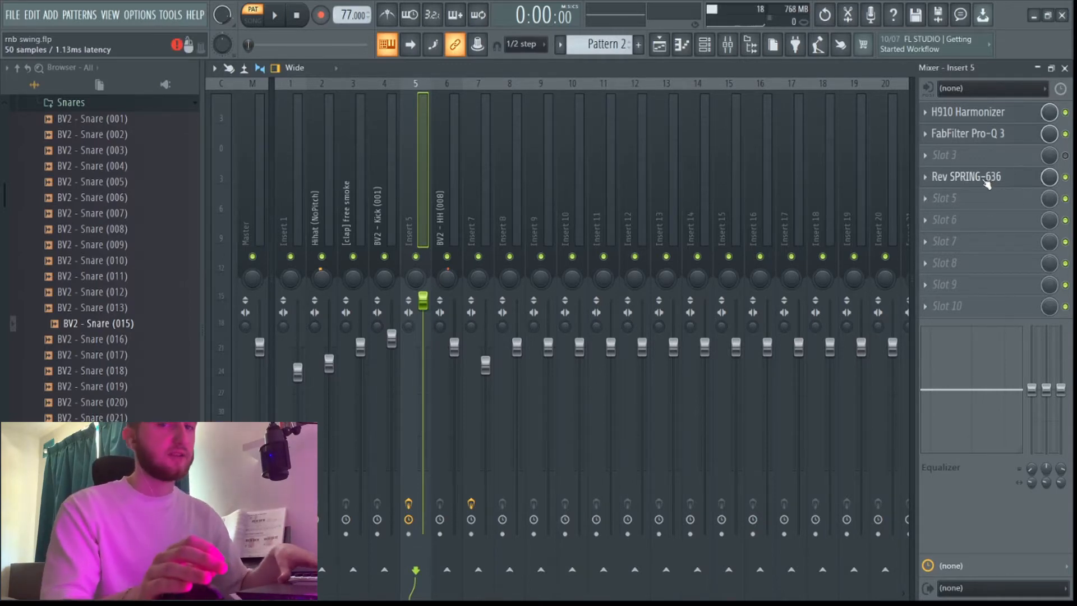
key(space)
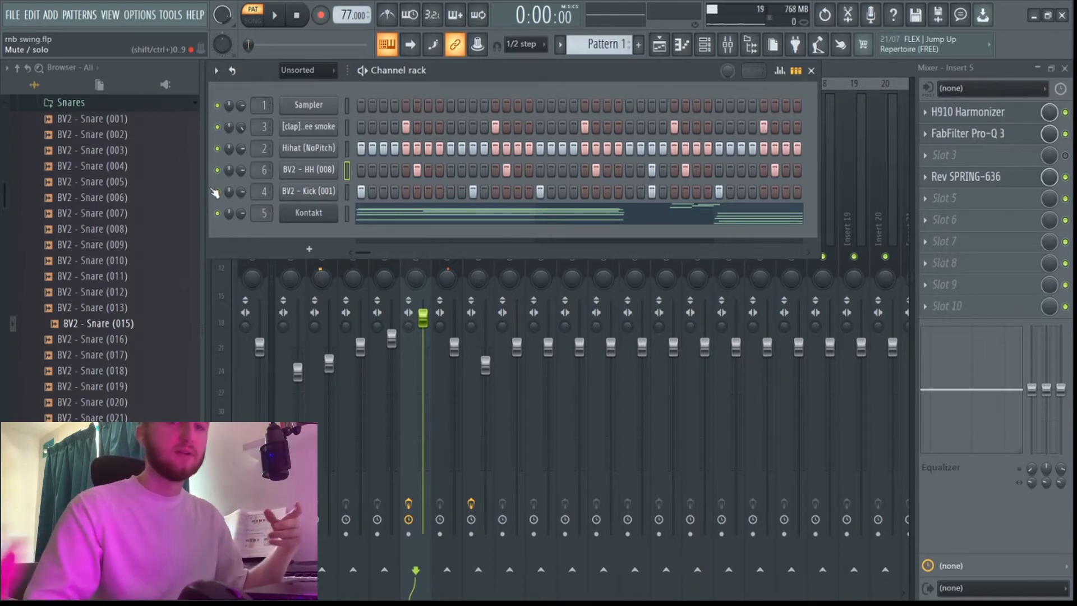
Mute the BV2 - Kick (001), BV2 - HH (008) and Hihat (NoPitch) channels and listen to Pattern 1 without them
drag(217, 191, 217, 148)
key(space)
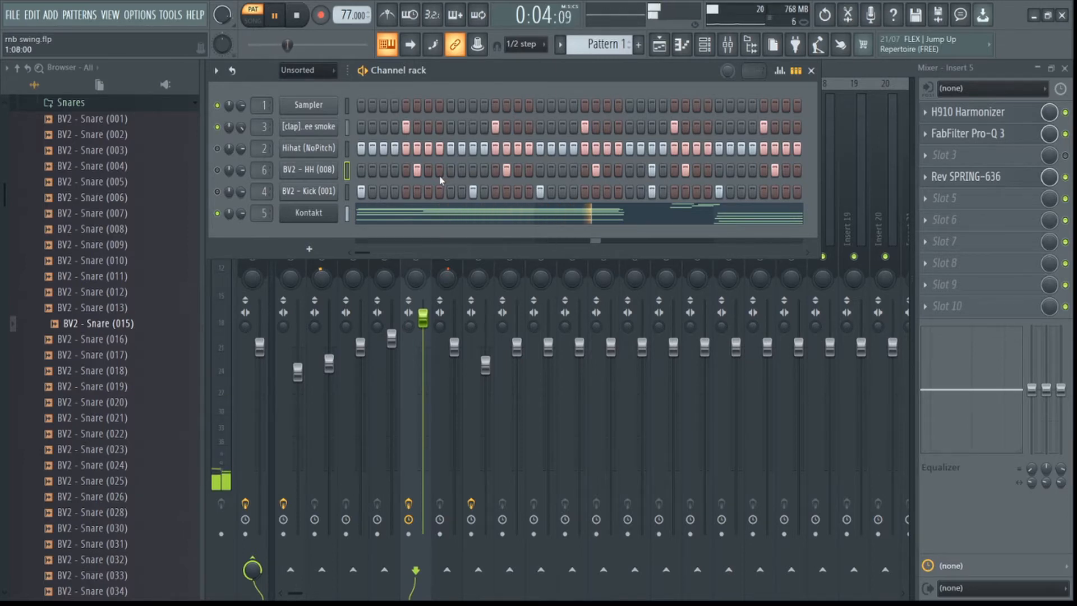
key(space)
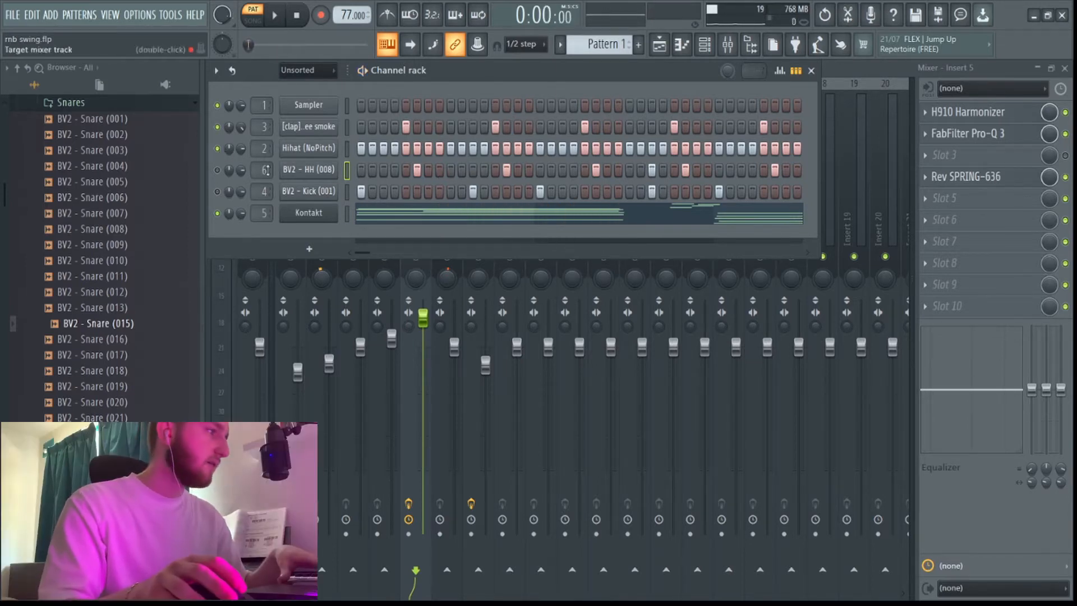
Examine the timing of the Hihat (NoPitch) notes in the piano roll with snap off and all notes selected, and play them
click(310, 149)
key(F7)
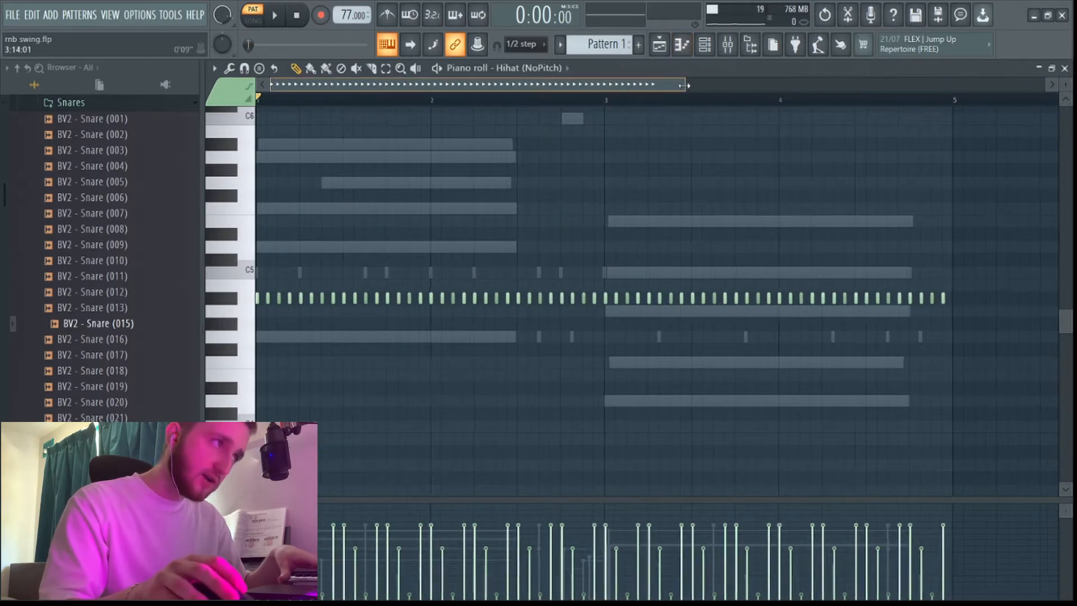
drag(731, 89, 445, 113)
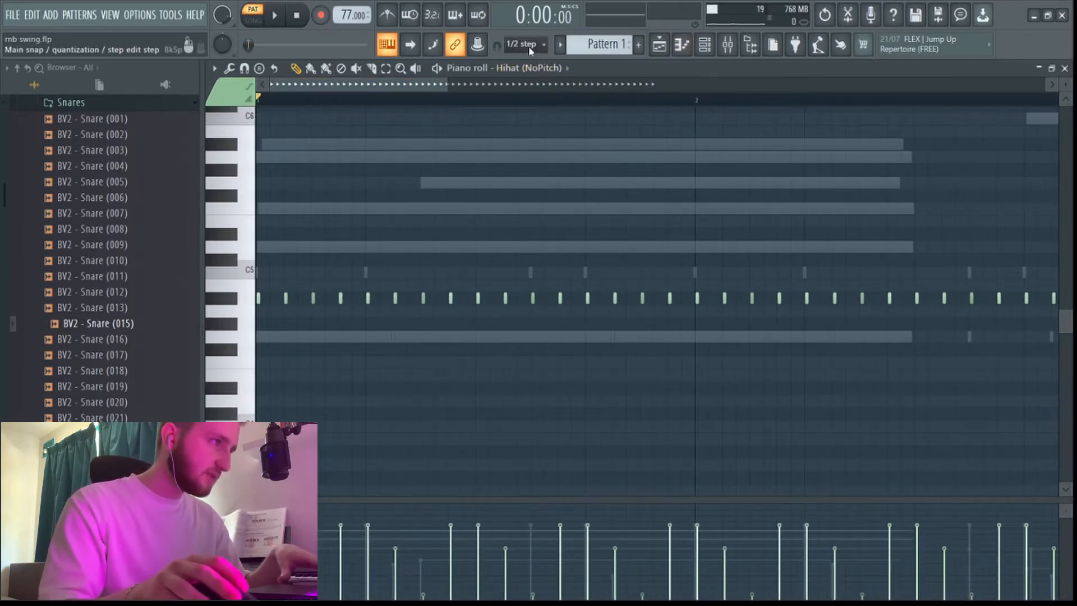
key(BackSpace)
drag(448, 88, 314, 89)
scroll(446, 161, down, 1)
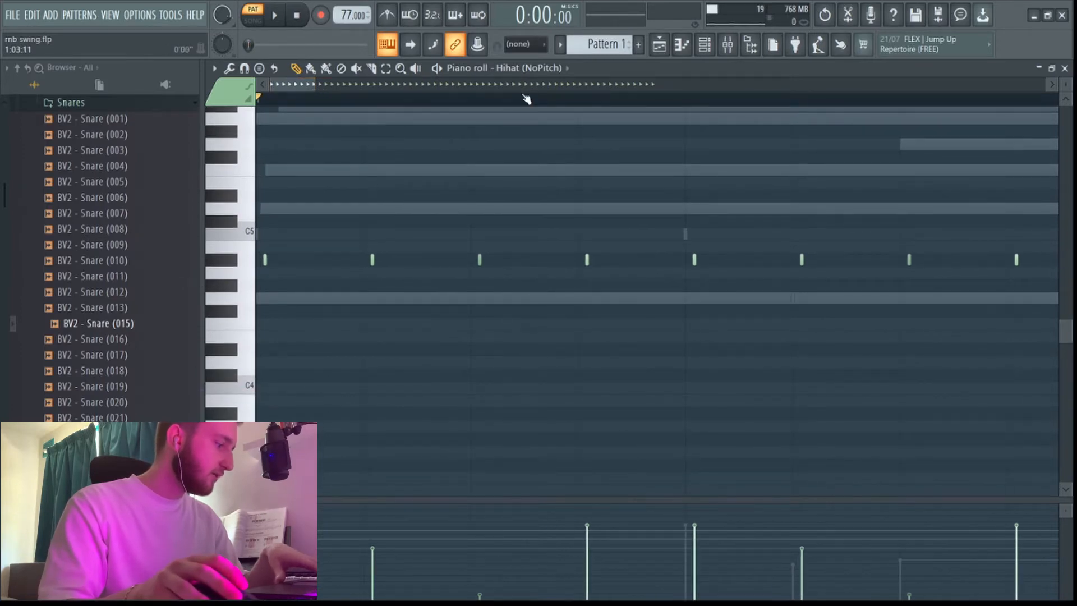
key(ctrl+a)
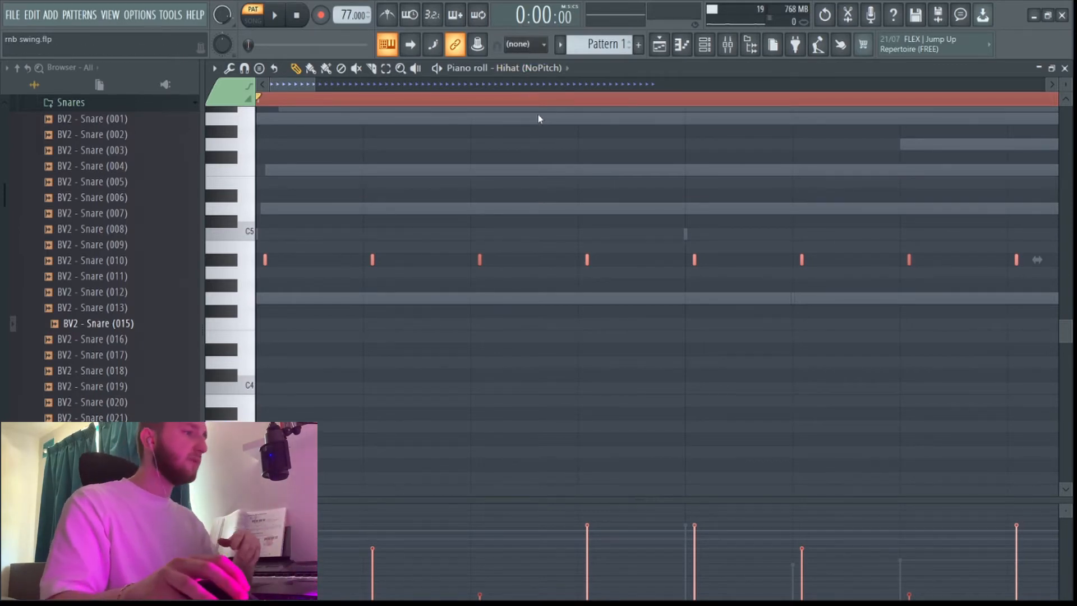
key(space)
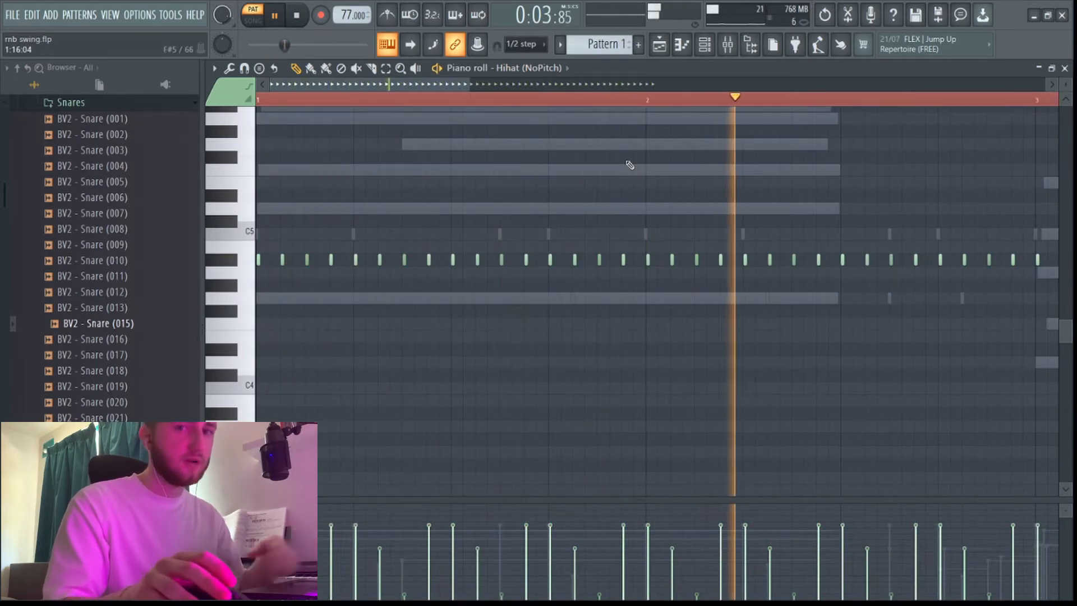
Unmute the BV2 - HH (008) channel and play Pattern 1 with the Hihat (NoPitch) piano roll in view
click(705, 45)
key(space)
click(218, 170)
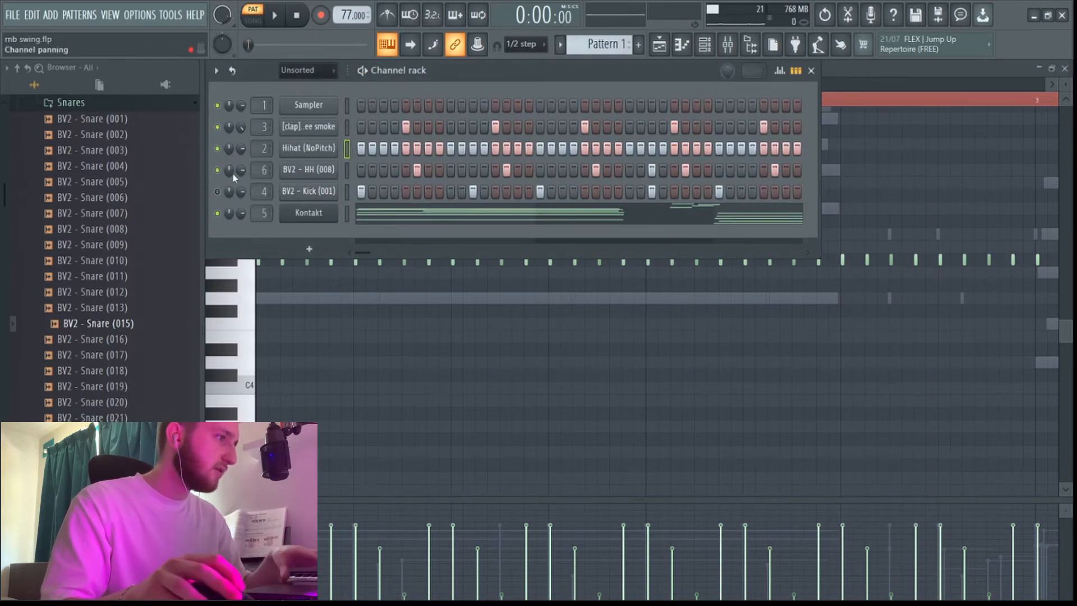
click(555, 339)
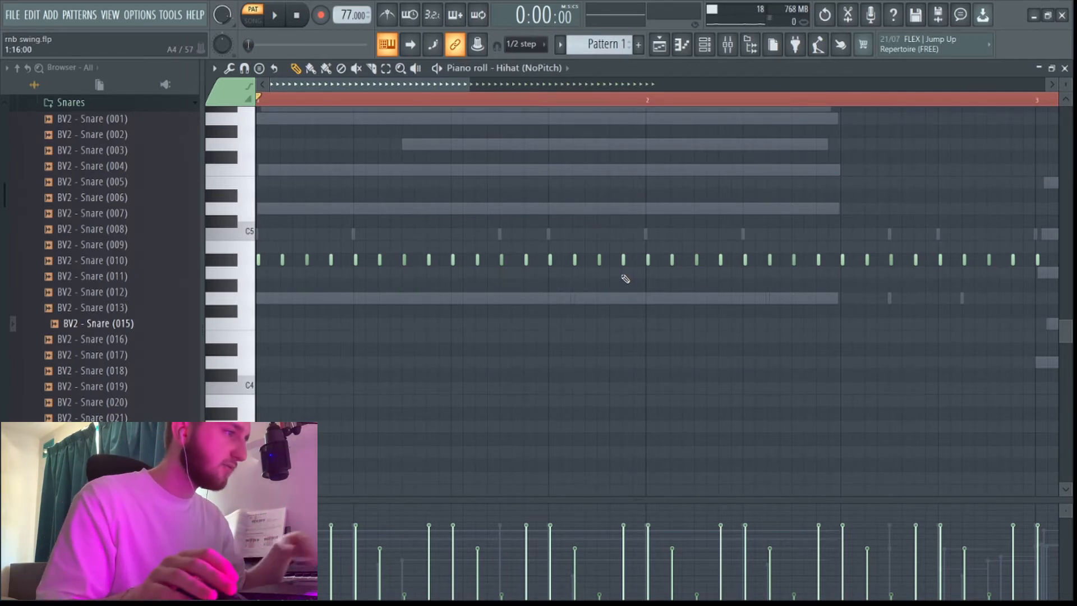
key(space)
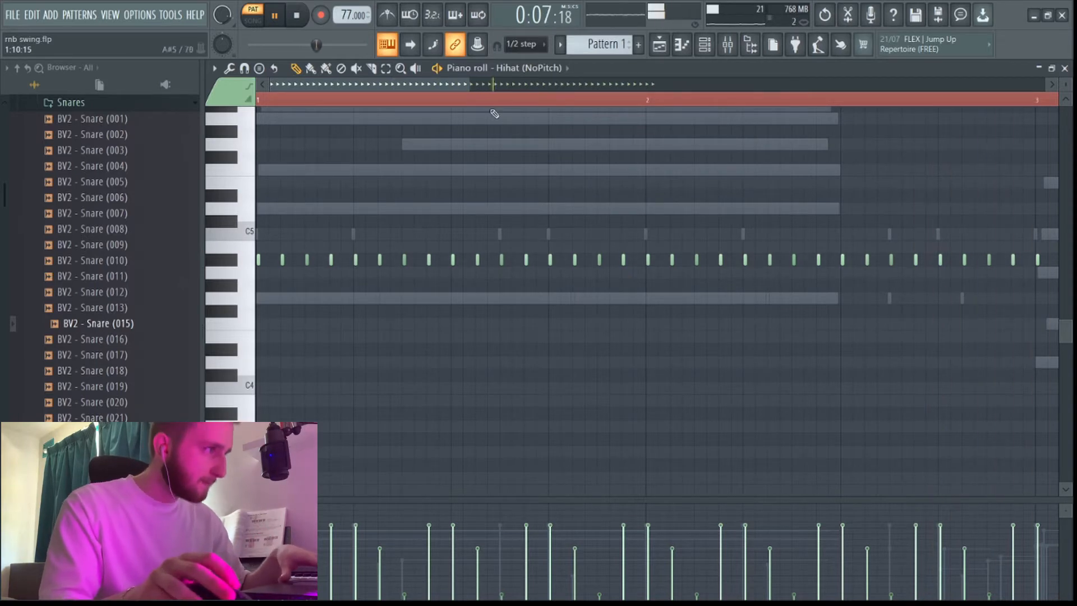
Unmute the BV2 - Kick (001) channel and play the full drum pattern with the chords
drag(470, 85, 706, 85)
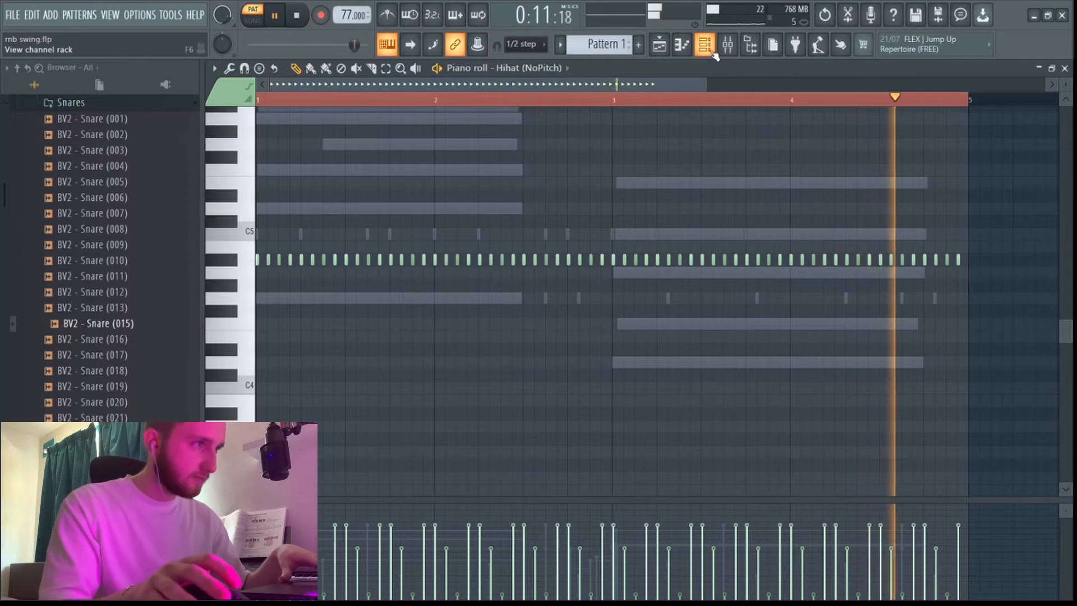
click(705, 44)
key(space)
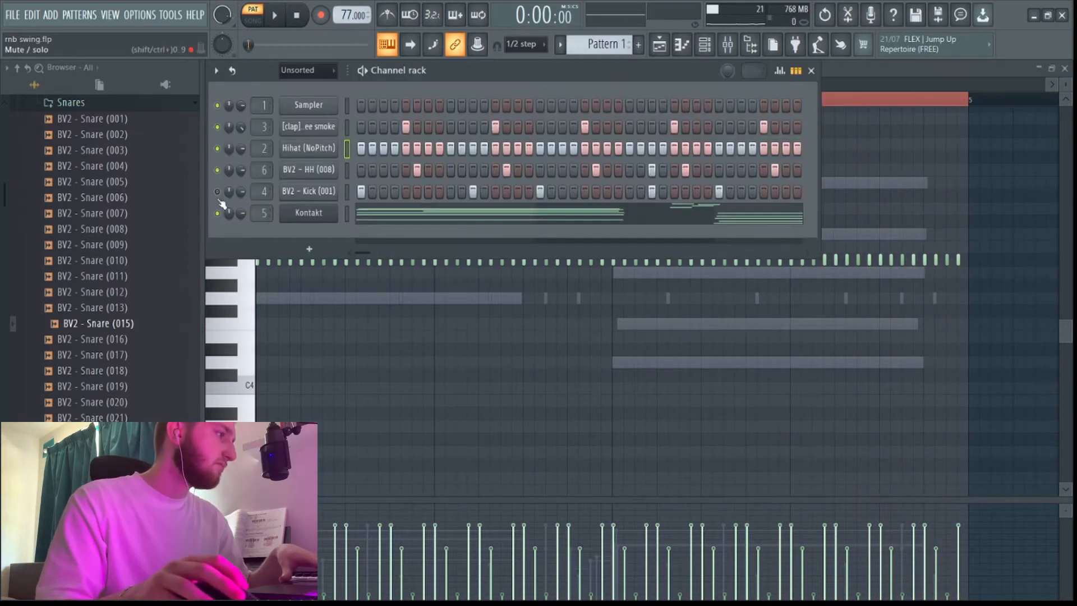
key(space)
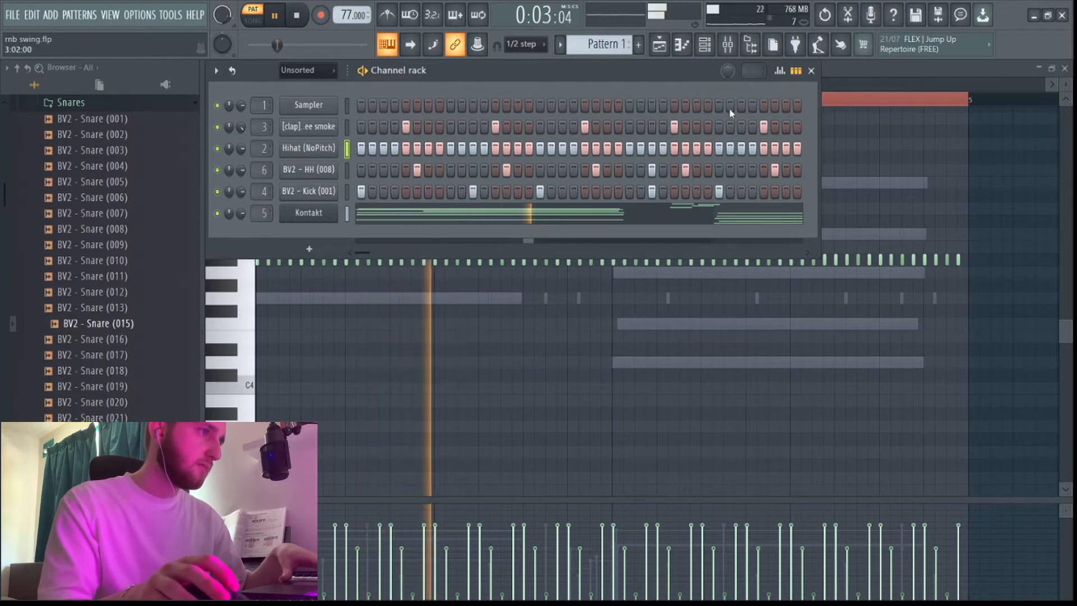
Check the BV2 - Kick (001) track in the mixer during playback and stop the pattern
click(728, 46)
click(397, 219)
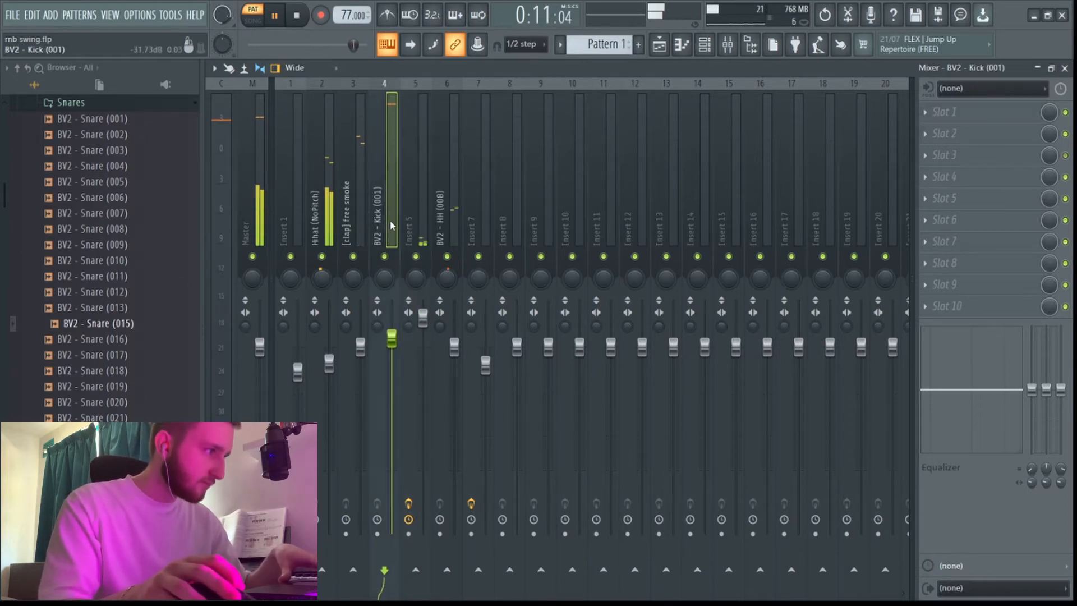
key(space)
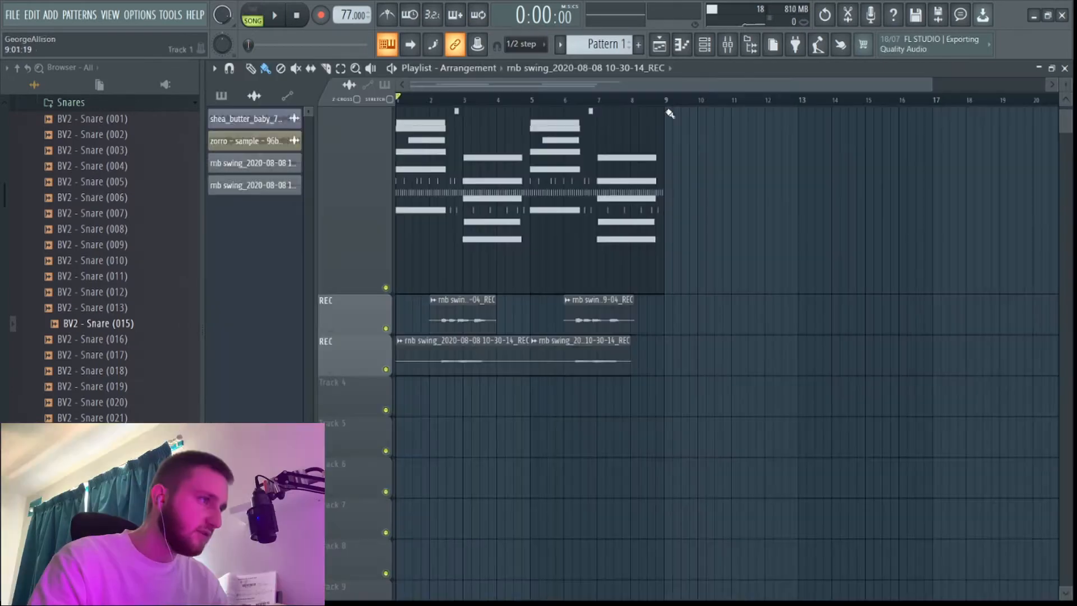
Inspect LittleAlterBoy on the 10-29-04 recording's mixer track and toggle the track's solo
click(728, 44)
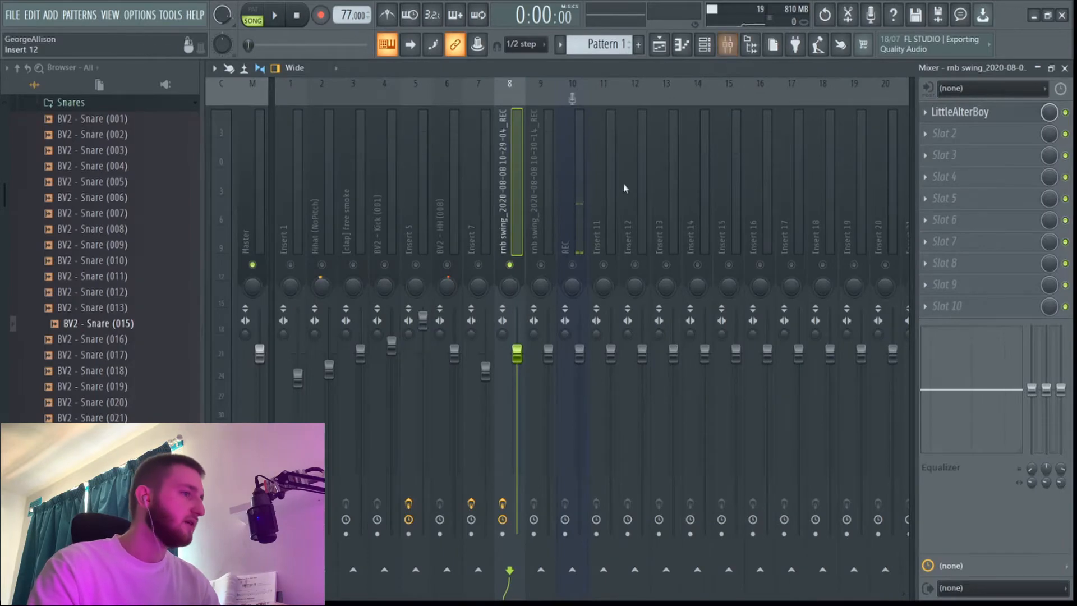
click(960, 112)
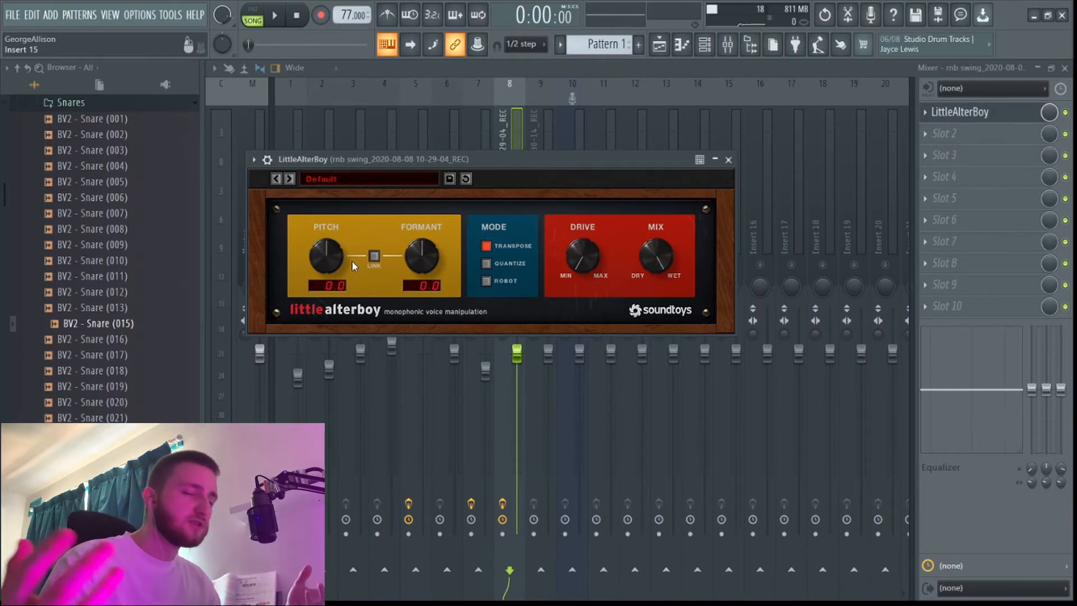
key(Escape)
right_click(510, 265)
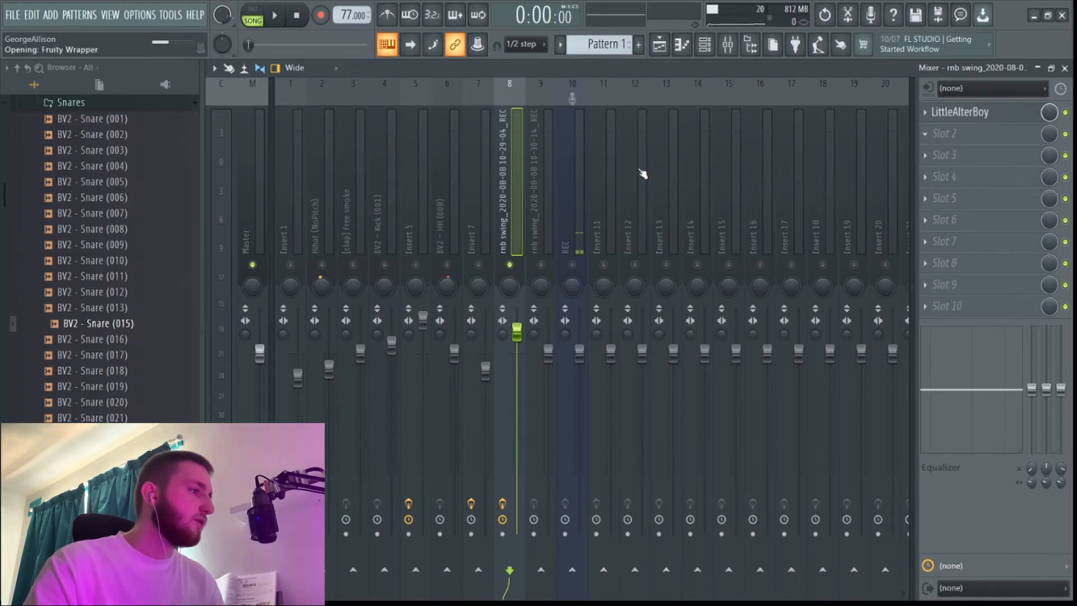
Add FabFilter Pro-Q 3 to the recording's mixer track and move its low cut to about 139 Hz during playback
mouse_move(453, 305)
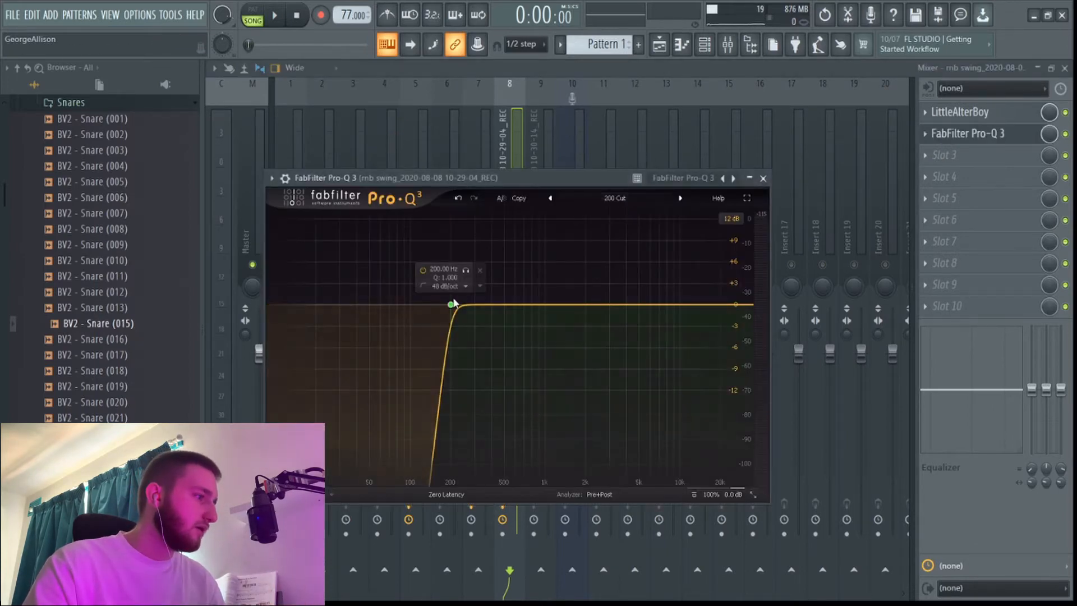
key(space)
mouse_move(467, 273)
mouse_down()
mouse_move(517, 283)
mouse_move(449, 274)
mouse_up()
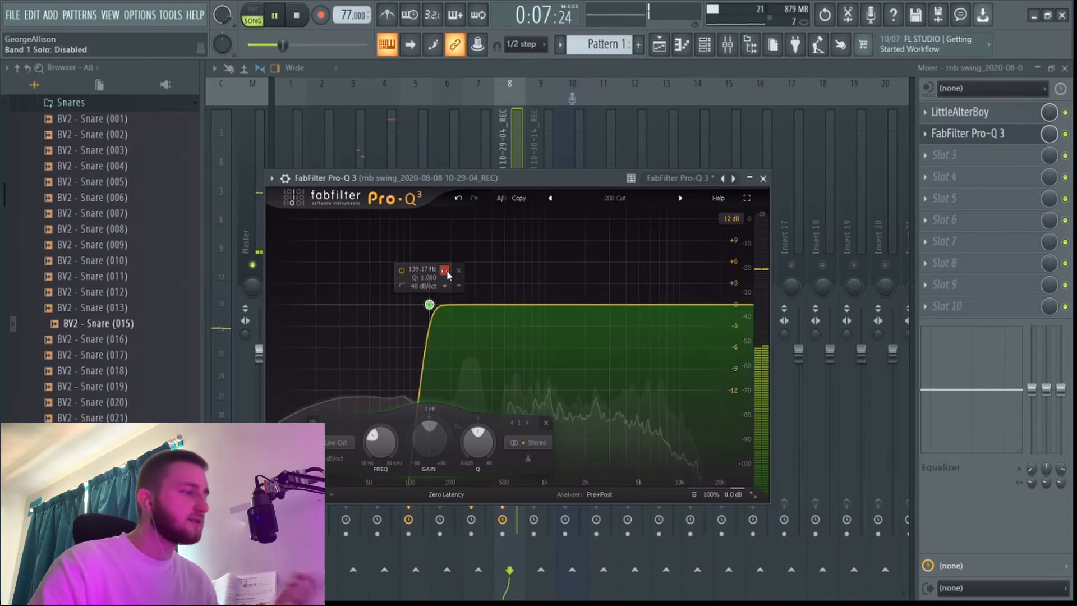
click(763, 178)
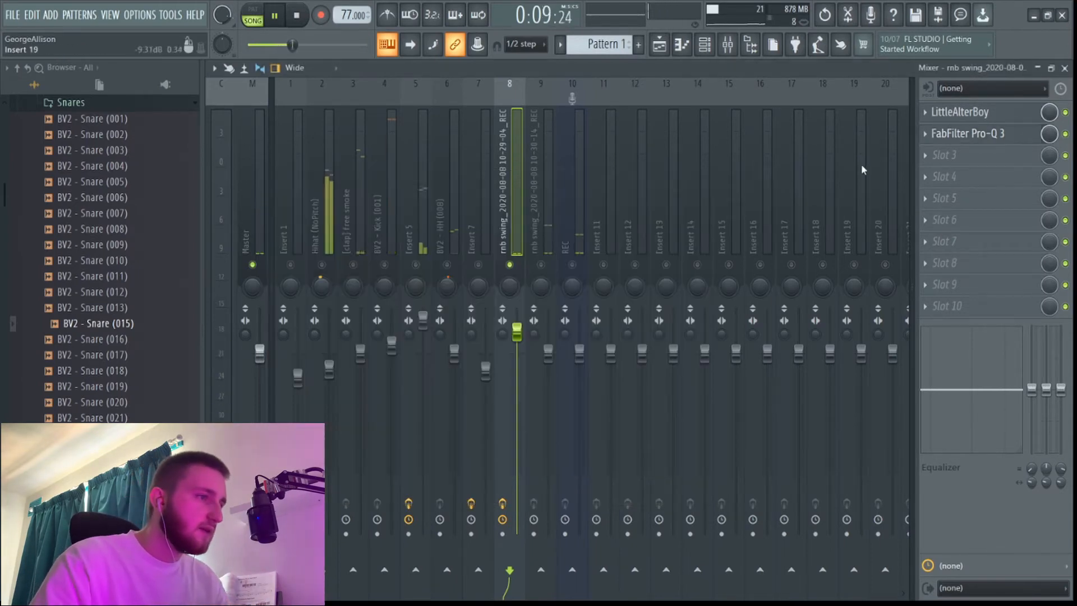
Add the Rev INTENSITY reverb to the recording's mixer track and choose the Vocal Distant Sci-Fi preset
click(641, 301)
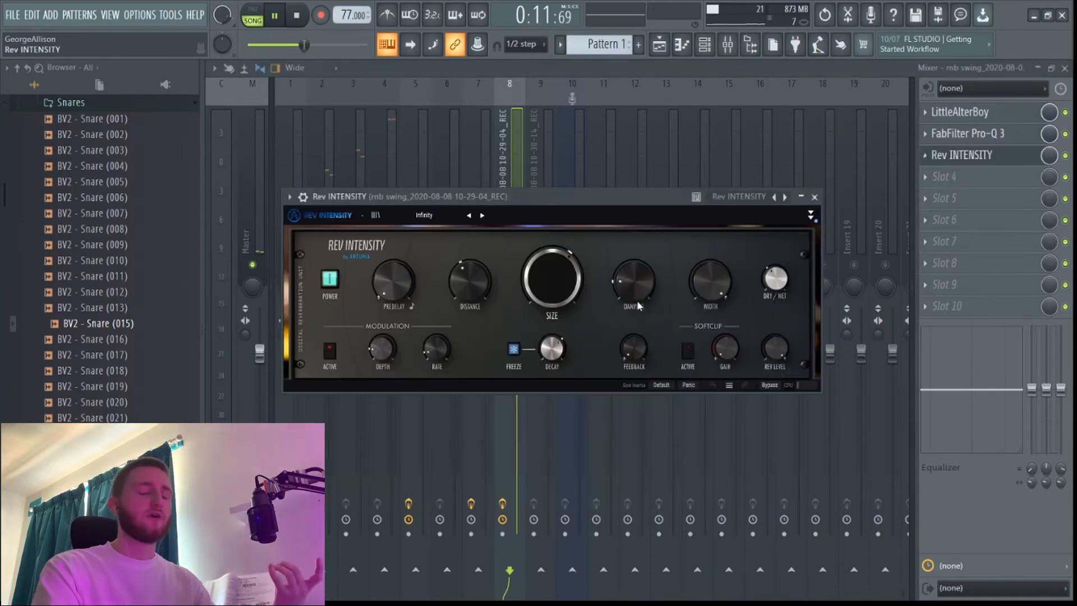
click(486, 216)
click(486, 216)
click(486, 216)
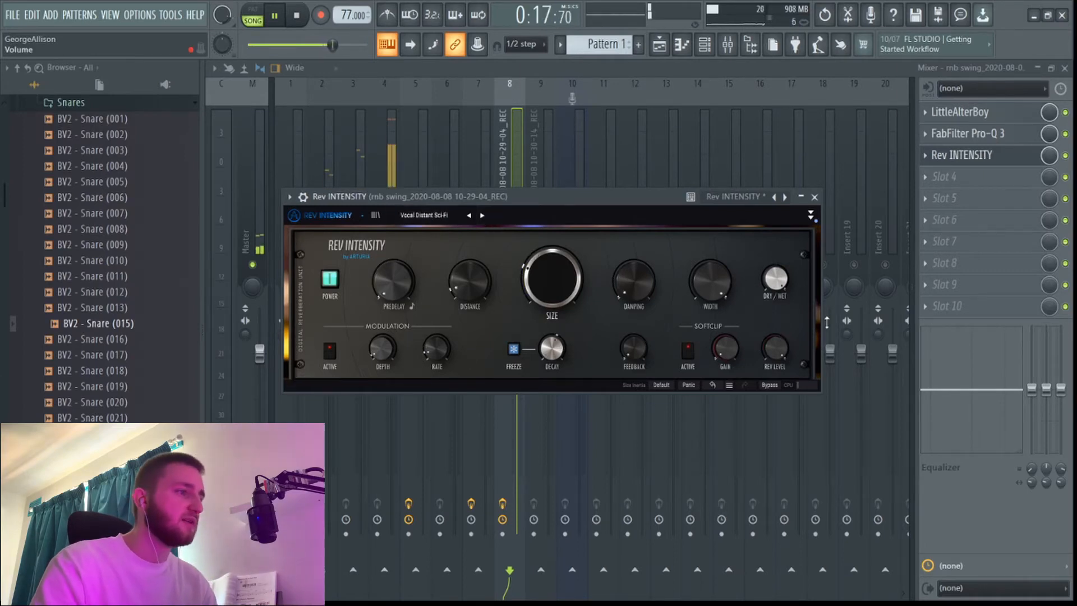
Close the reverb and add HalfTime below Rev INTENSITY on the 10-29-04 recording's mixer track
click(815, 197)
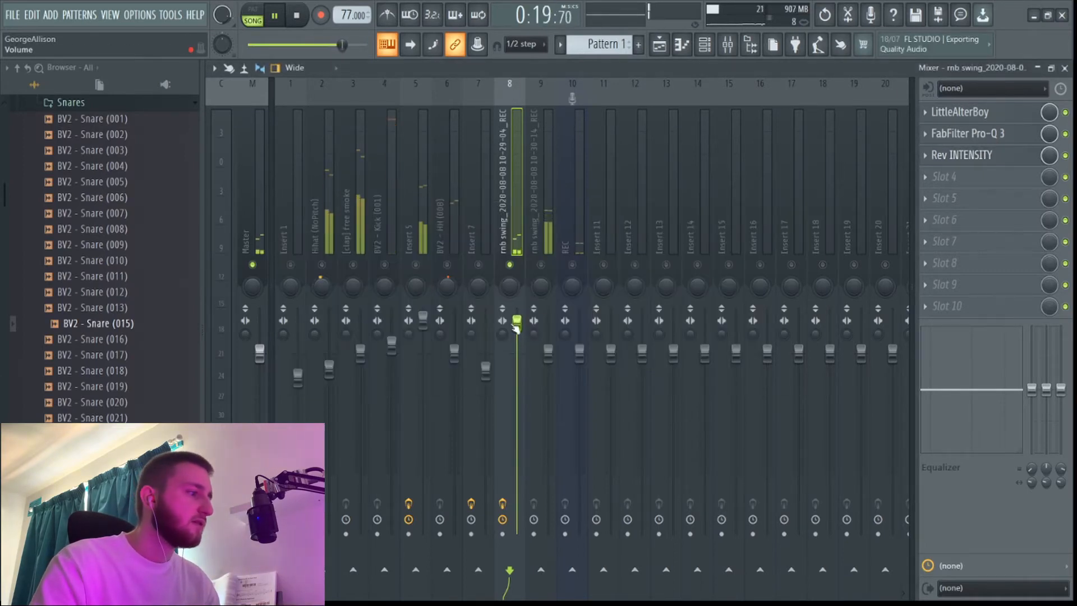
click(962, 155)
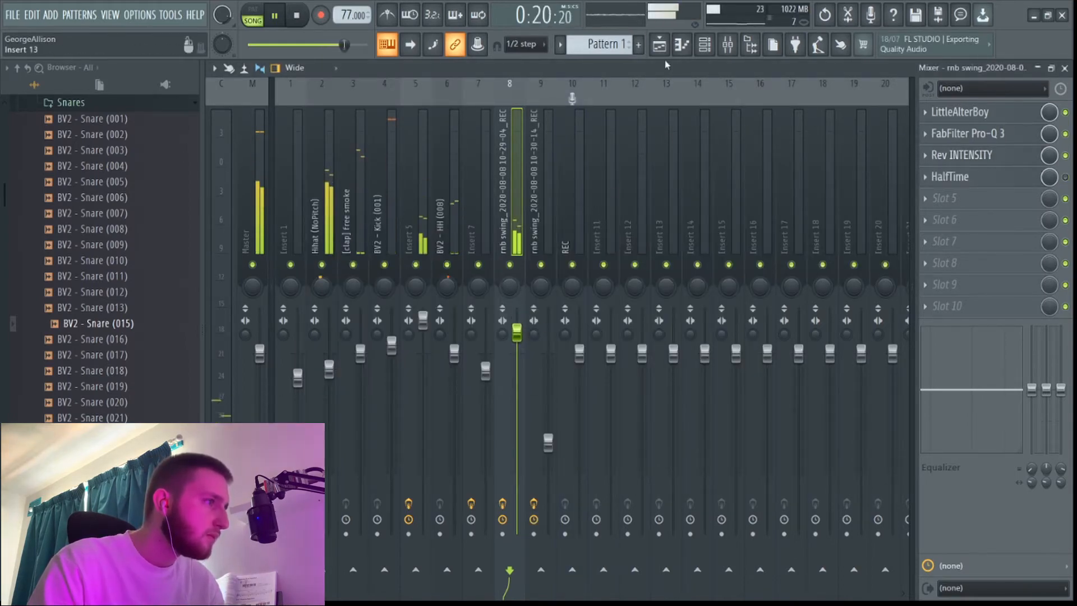
click(999, 158)
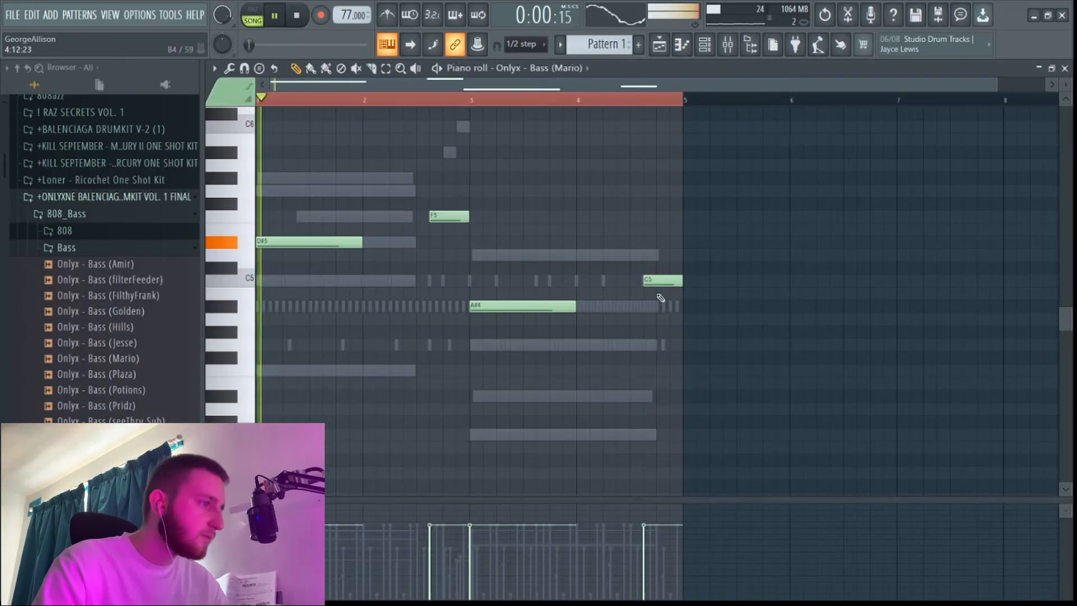
Move the last note of the Onlyx - Bass (Mario) line to C#4 and shift it up one octave
drag(660, 365, 662, 426)
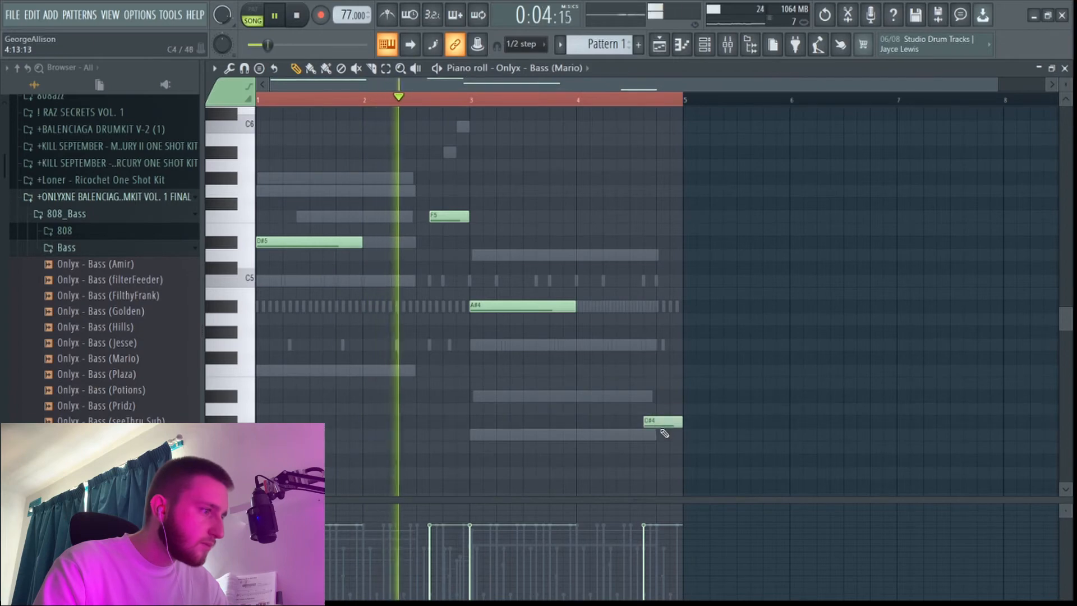
ctrl+click(663, 419)
key(ctrl+Up)
ctrl+click(718, 362)
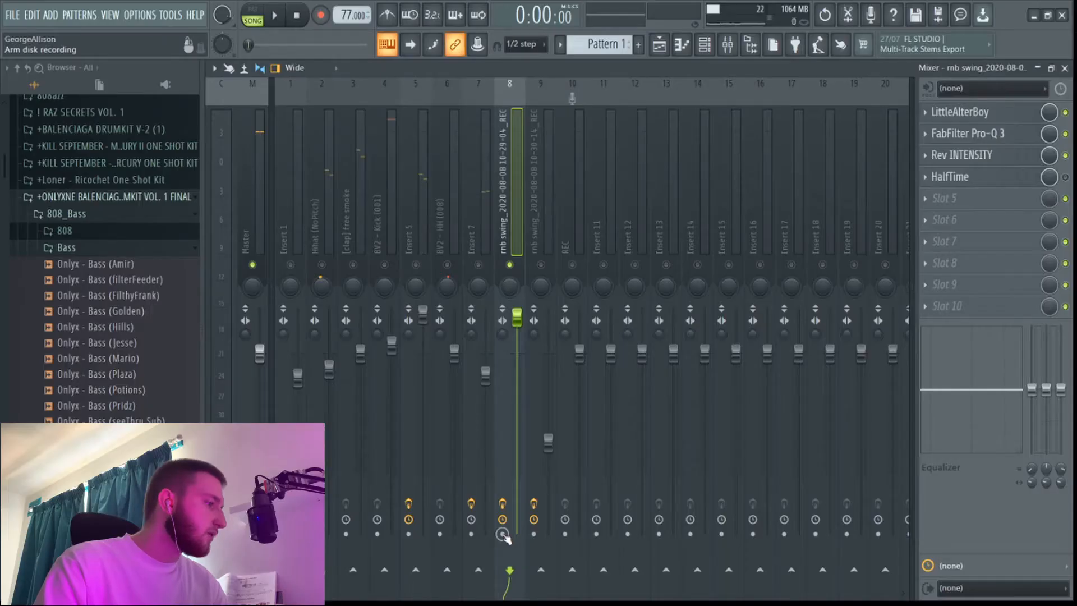
Arm the 10-29-04 recording's mixer track for disk recording and render it to an audio clip in the playlist
click(503, 535)
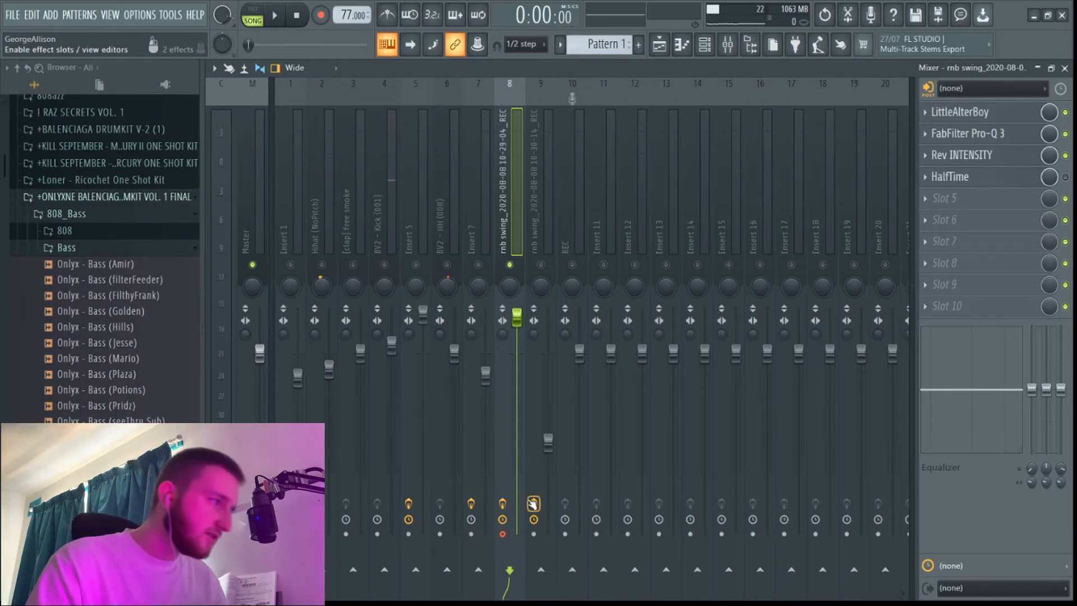
key(alt+r)
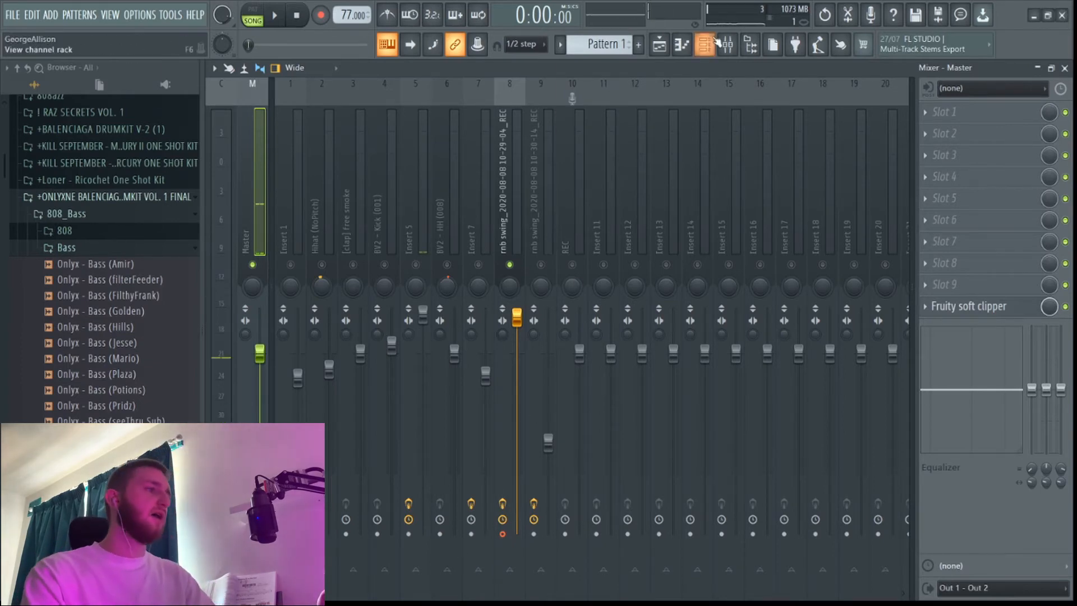
click(660, 43)
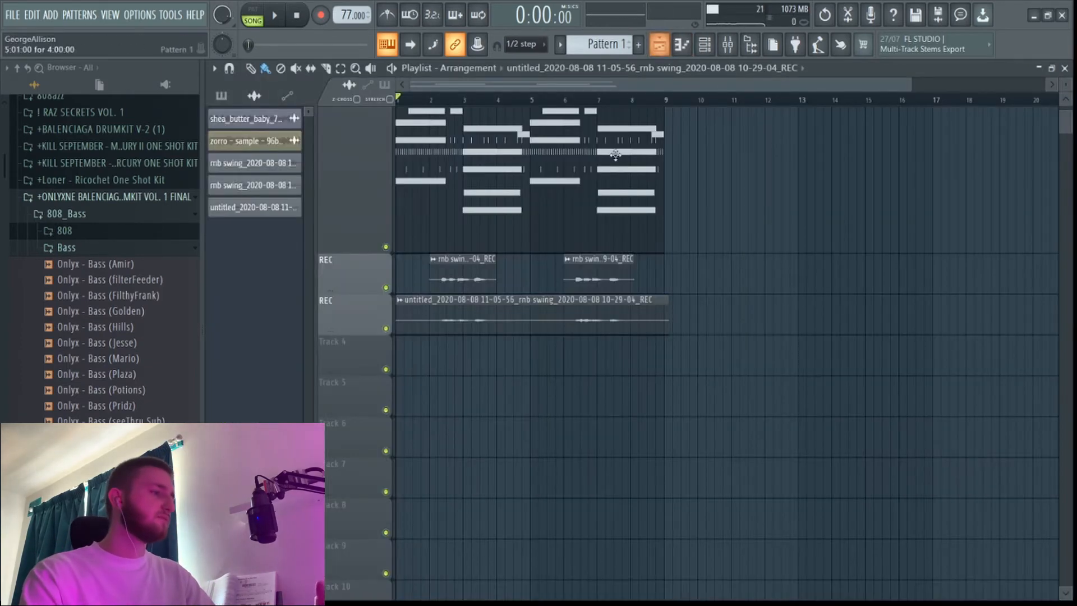
Mute the playlist track with the original 10-29-04 recordings and play the arrangement with the rendered clip
right_click(388, 328)
drag(908, 84, 618, 84)
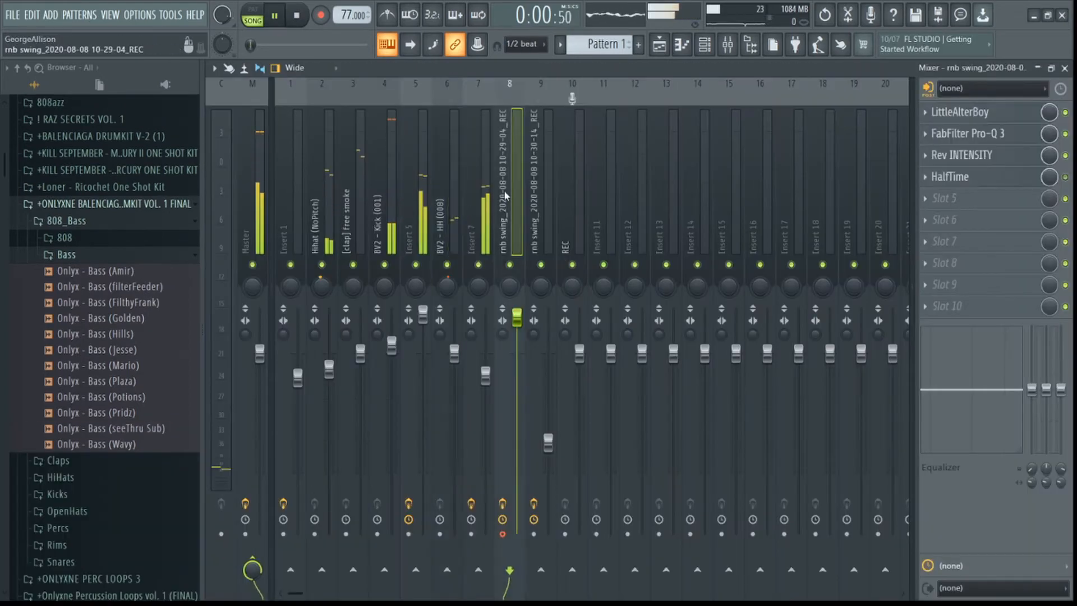
click(511, 185)
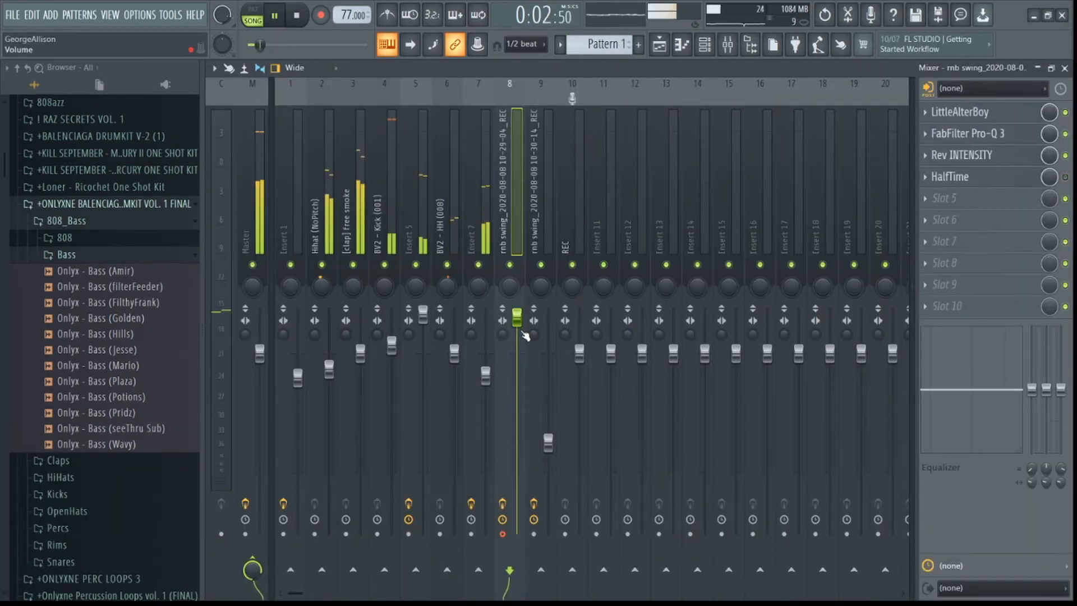
key(F5)
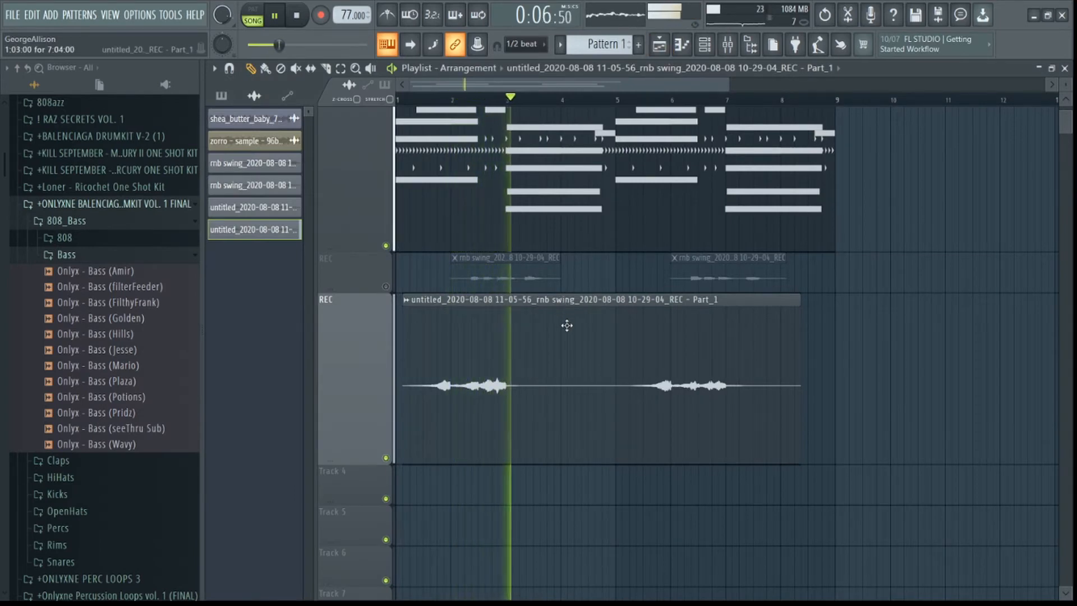
key(space)
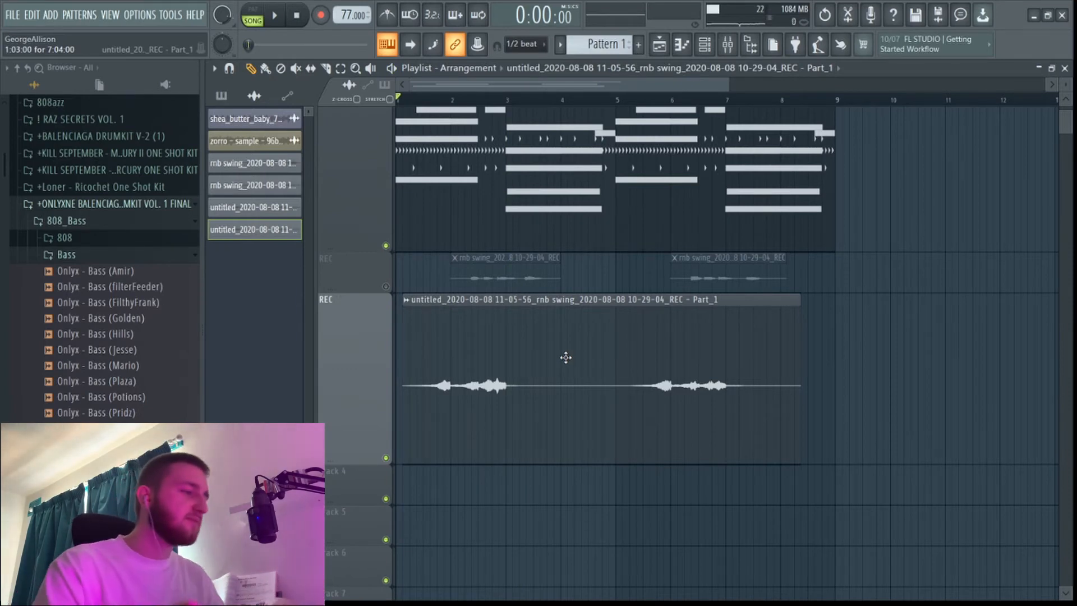
Check the rendered clip's Reverse setting and move its last slice on the REC track to start at bar 7
double_click(566, 356)
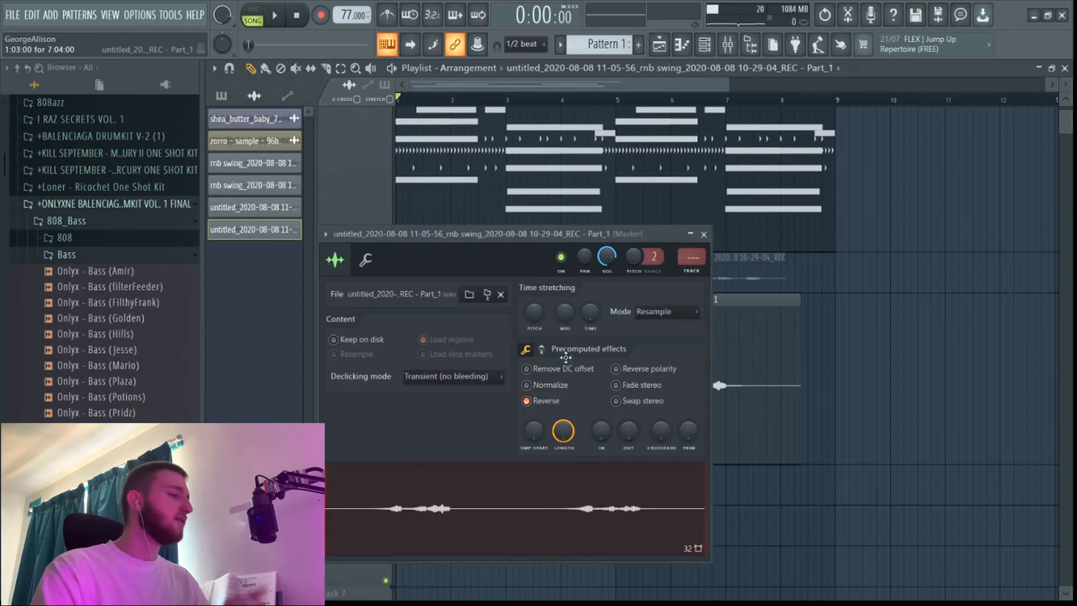
click(704, 234)
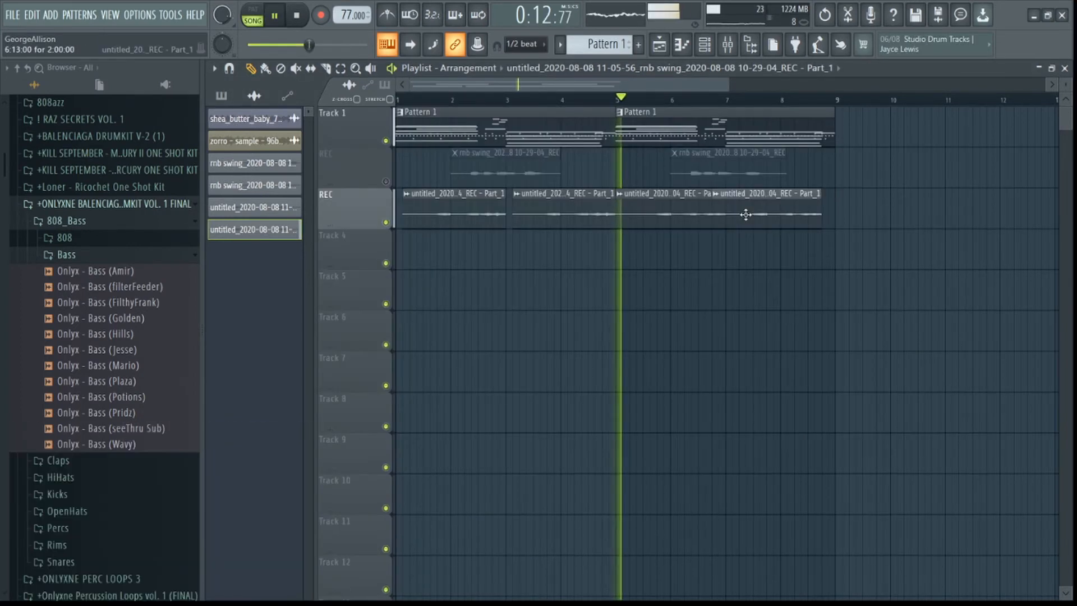
drag(746, 214, 761, 219)
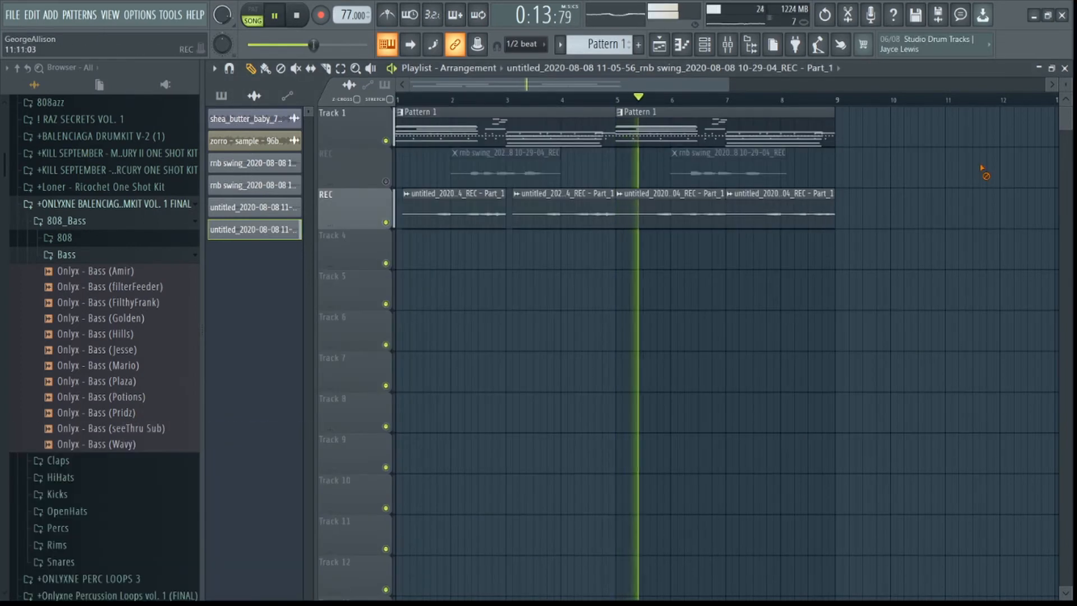
Check the reversed vocal clip's sampler settings and slightly lower the volume of its mixer track 11
click(727, 45)
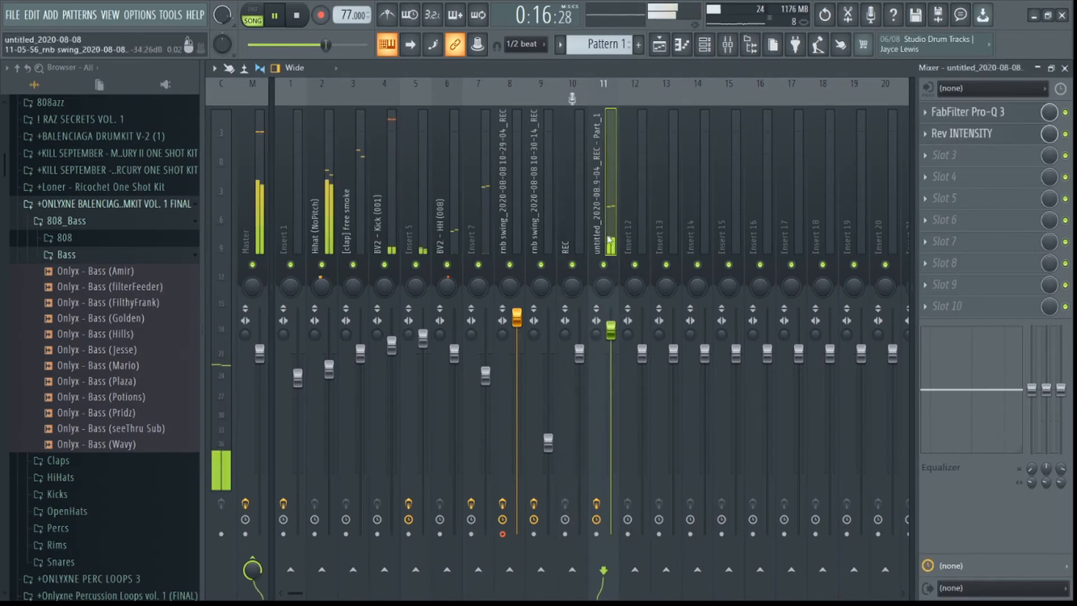
click(661, 56)
double_click(589, 205)
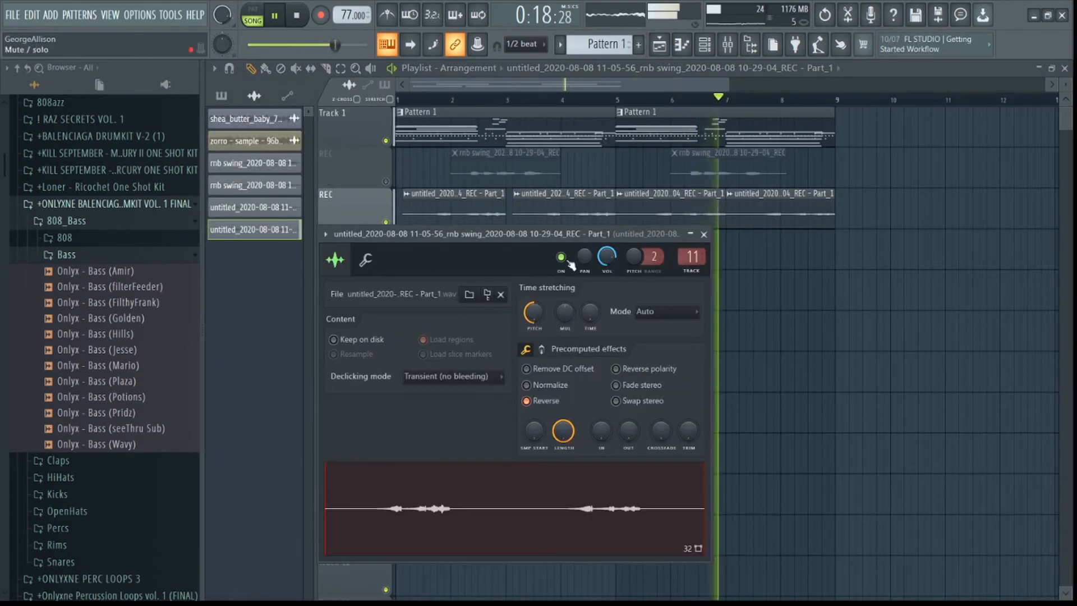
click(704, 234)
click(728, 45)
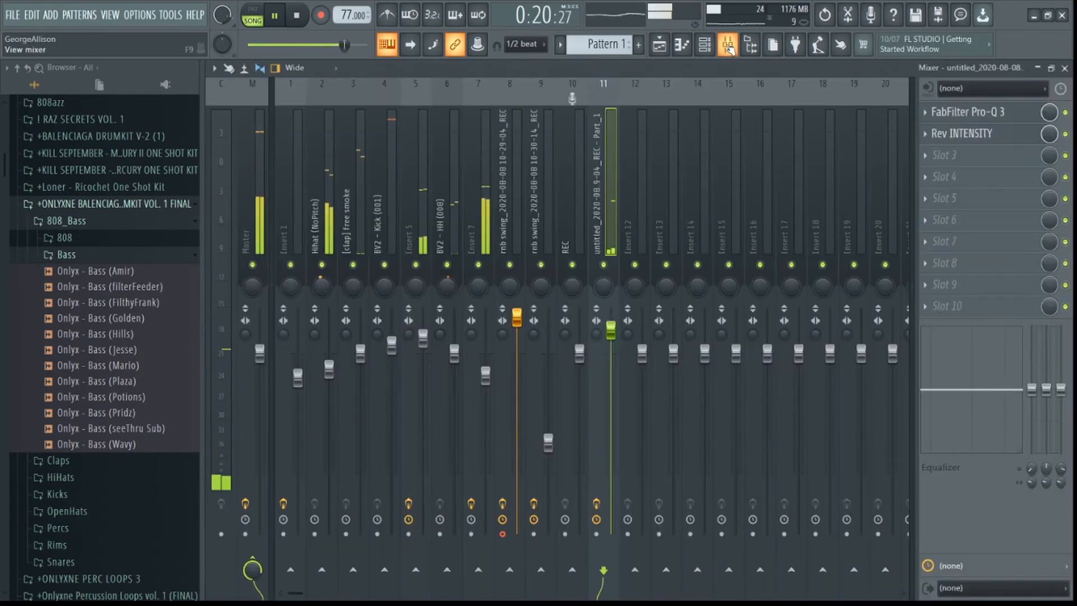
drag(611, 331, 611, 333)
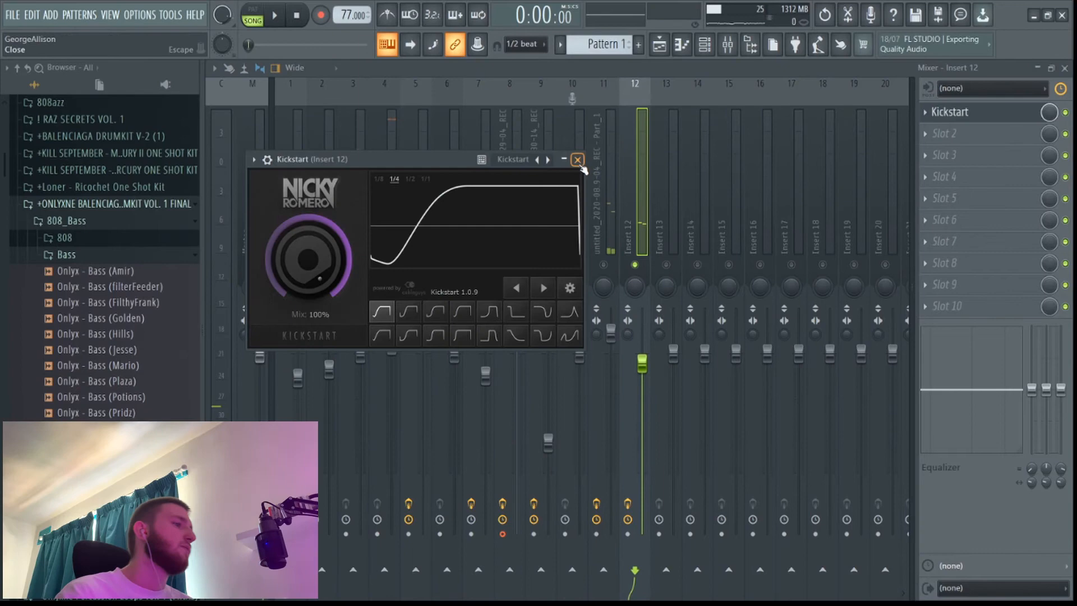
Audition Kickstart's loop length options on the soloed Insert 12 during playback and close the plugin
click(576, 159)
right_click(635, 264)
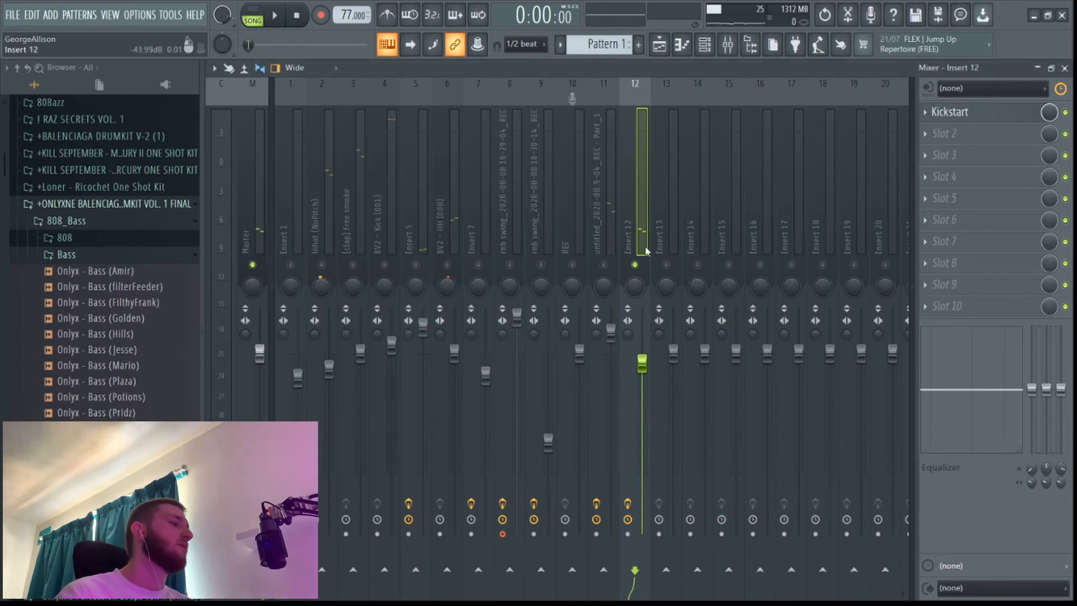
click(969, 117)
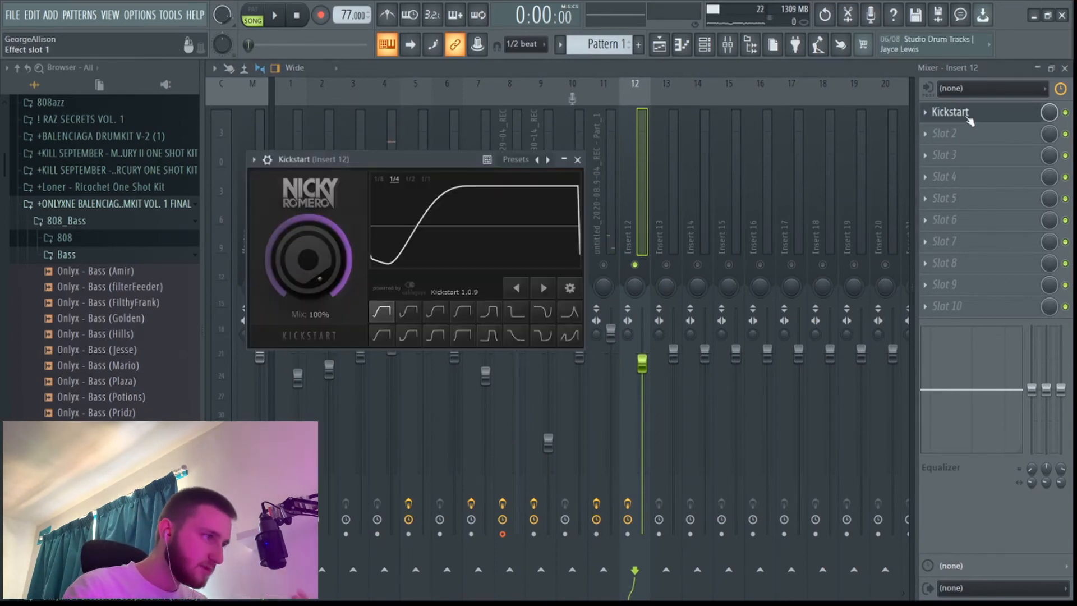
click(411, 180)
key(space)
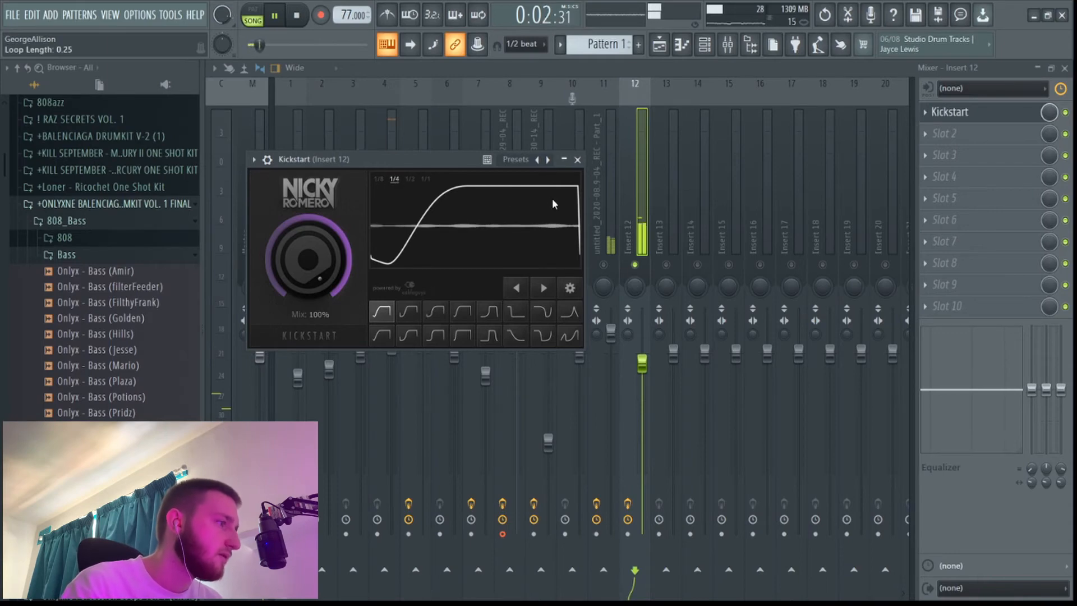
click(578, 160)
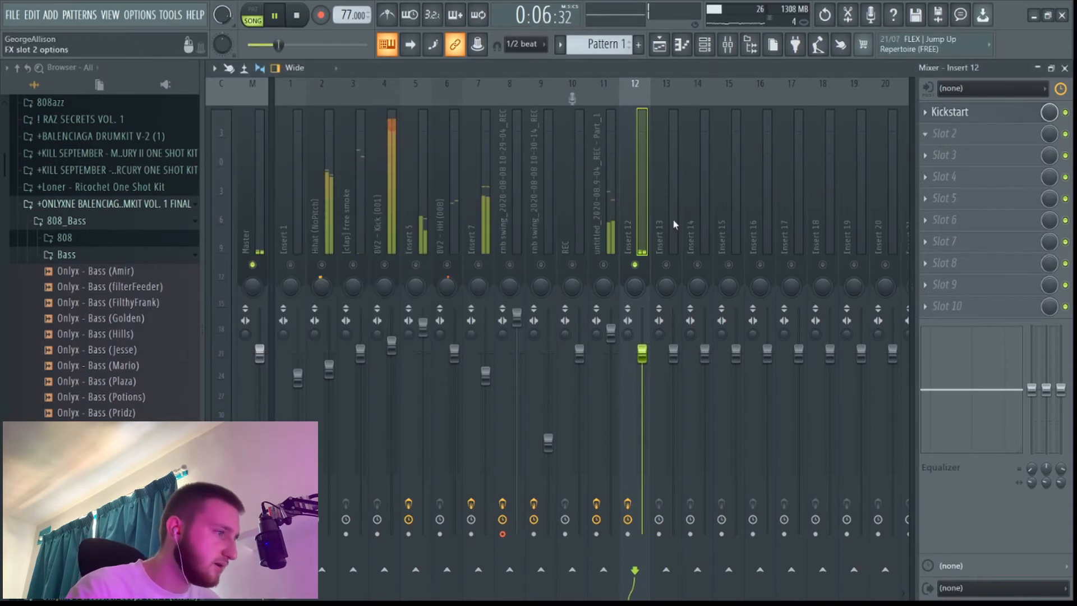
Add ValhallaVintageVerb to Insert 12 with the mix at 31.8 % and the decay at 2.65 s
click(631, 352)
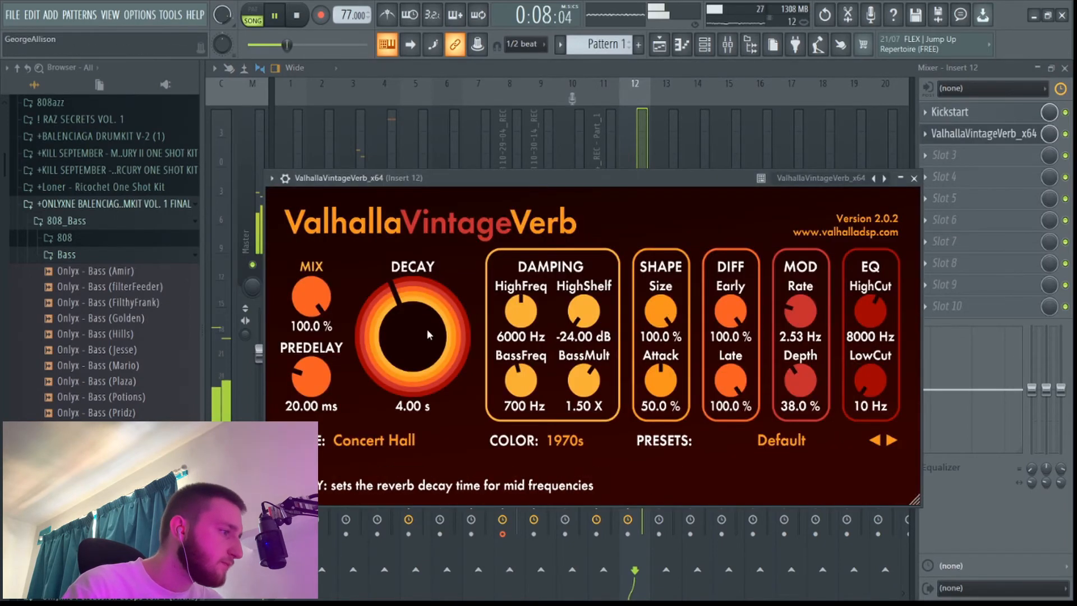
drag(426, 329, 274, 354)
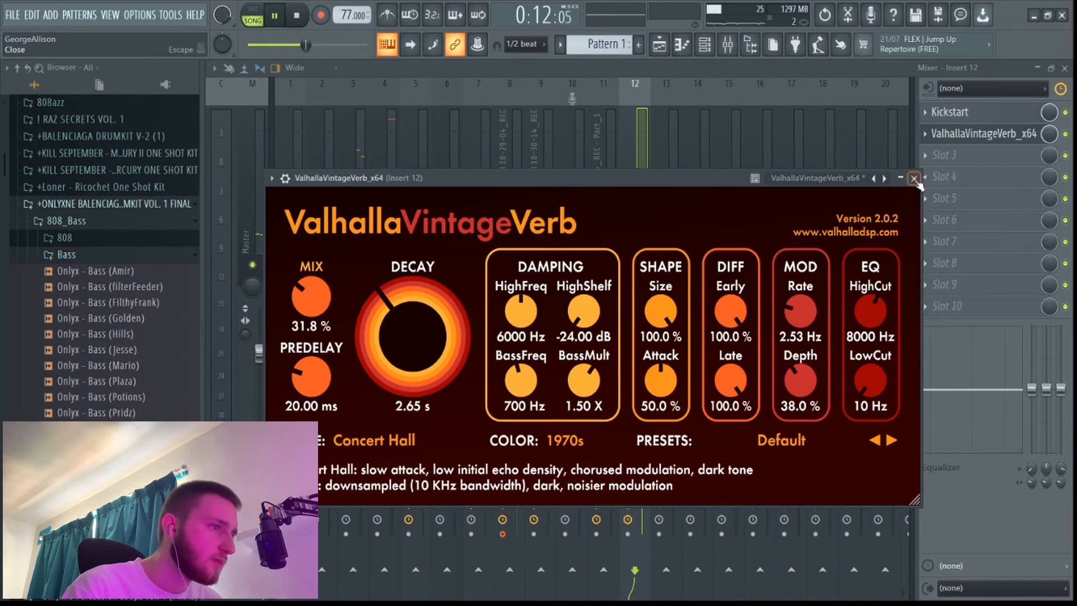
click(914, 178)
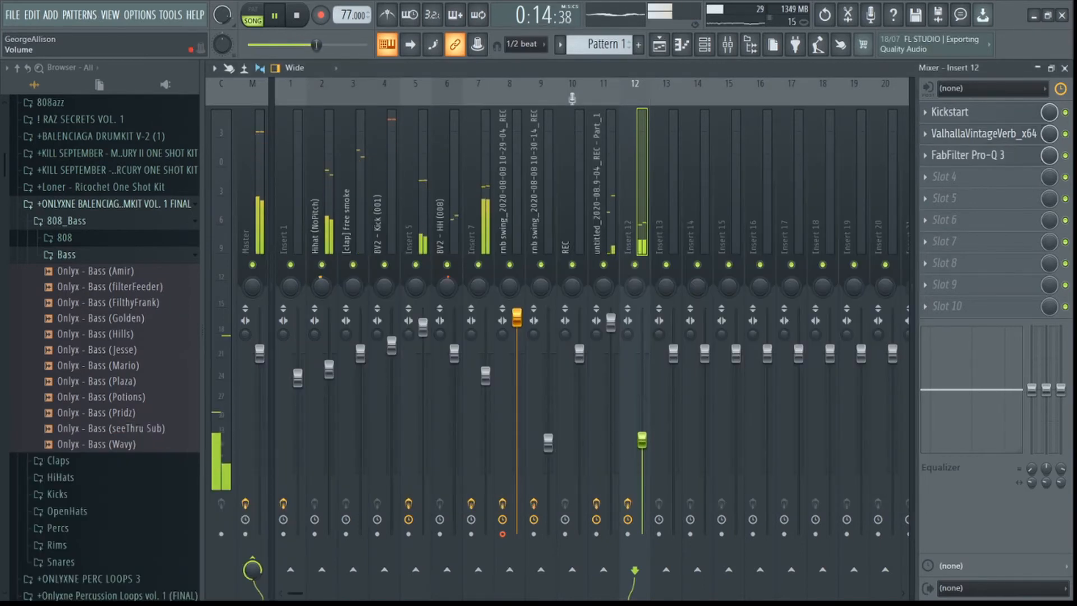
Fine-tune Insert 12's volume during playback and check the reversed vocal, Insert 5 and BV2 - HH (008) mixer tracks
mouse_move(642, 440)
mouse_down()
mouse_move(643, 420)
mouse_move(643, 431)
mouse_up()
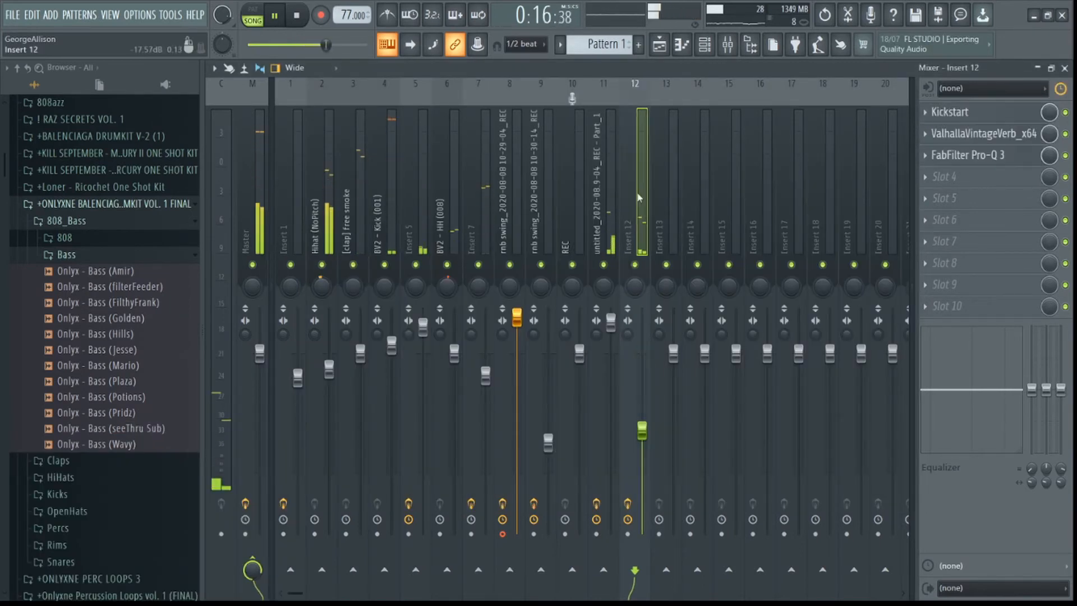
click(611, 225)
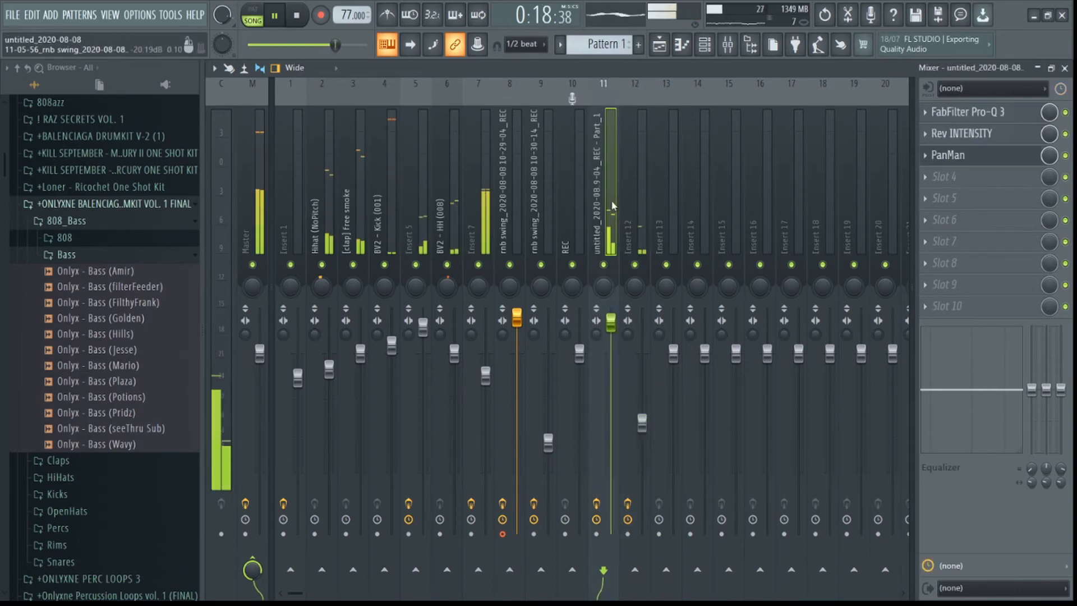
drag(642, 423, 643, 440)
click(453, 225)
click(420, 230)
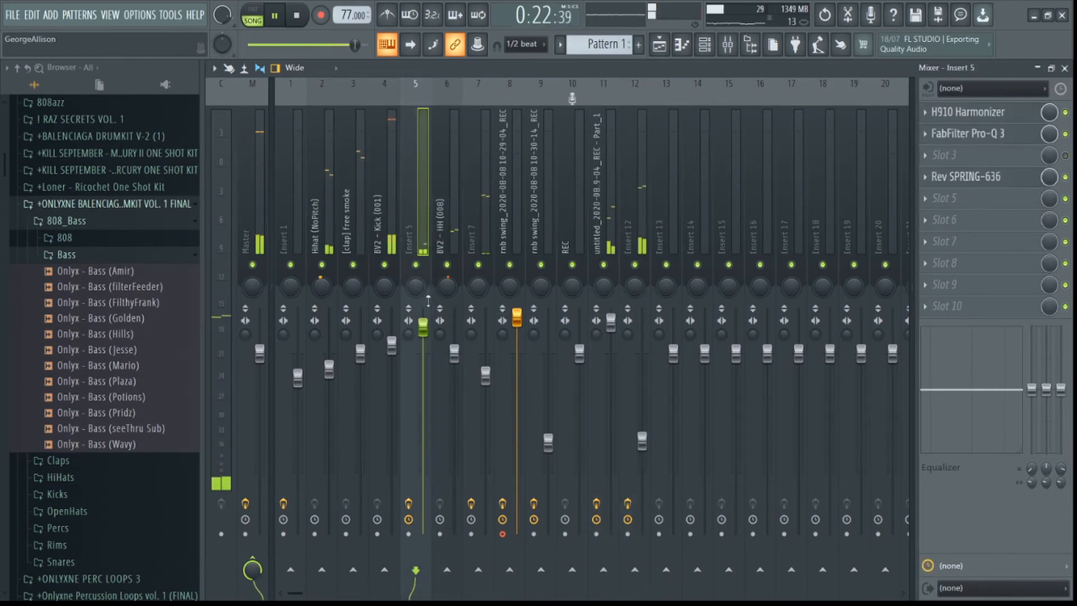
click(446, 179)
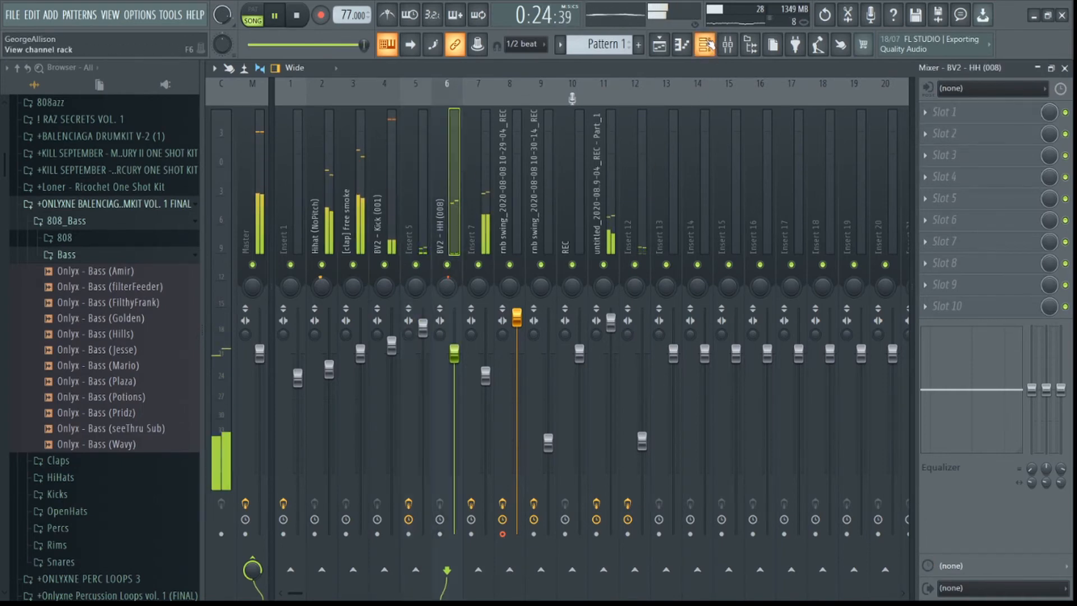
Find the STICK samples in the HEARTLESS DRUMKIT's RIM_STICK folder and audition them
key(F6)
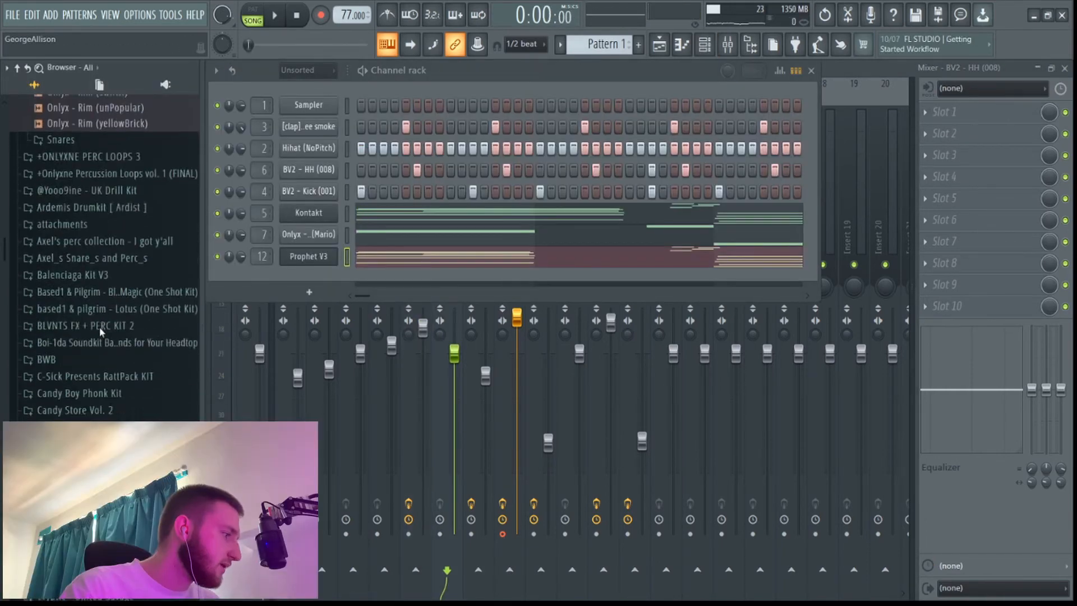
scroll(101, 332, down, 6)
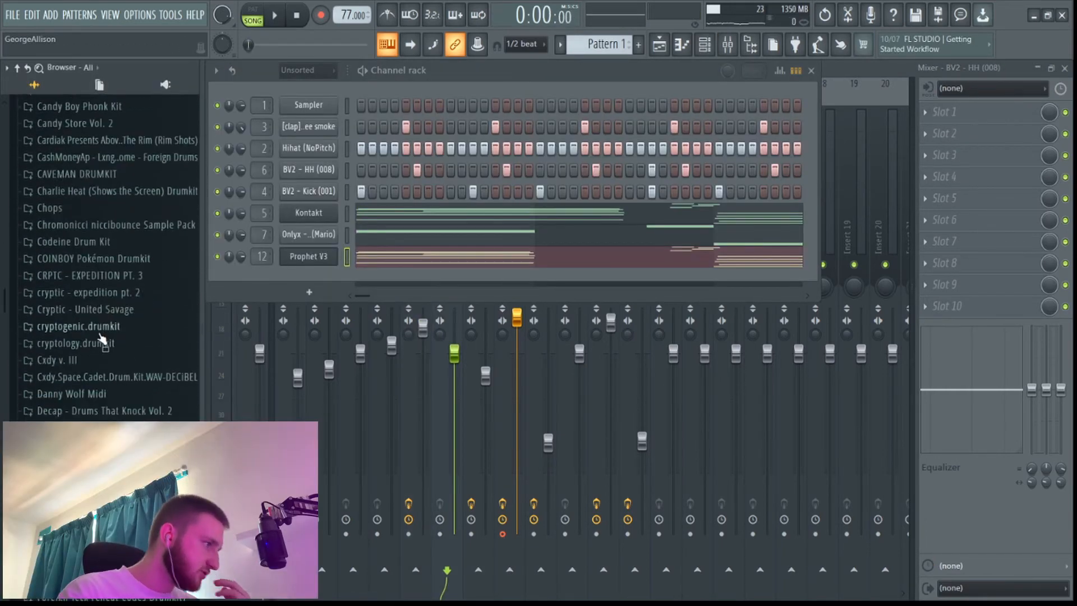
scroll(107, 283, down, 15)
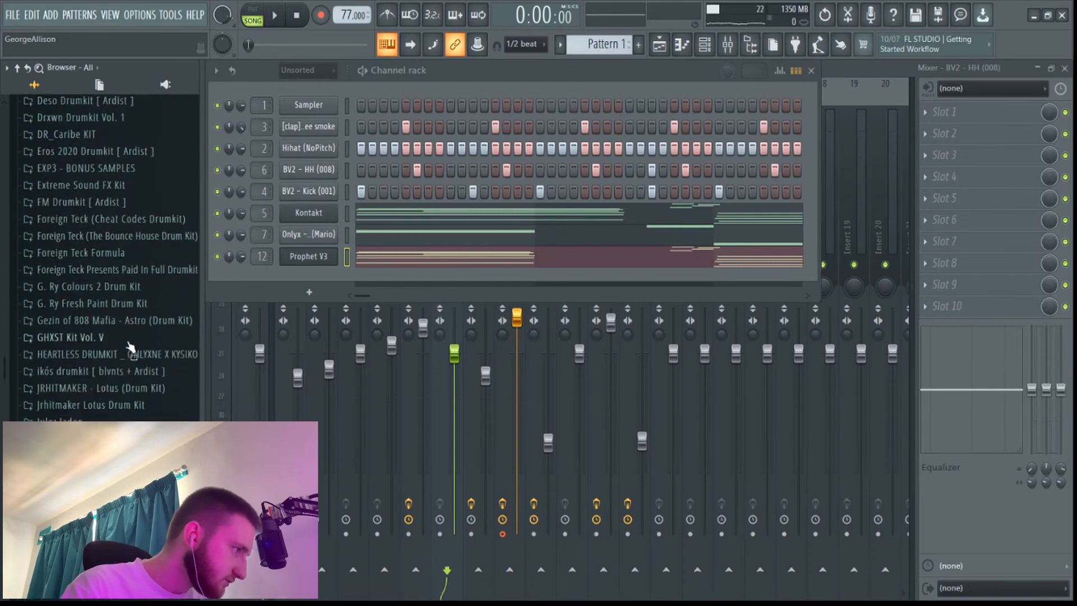
click(126, 261)
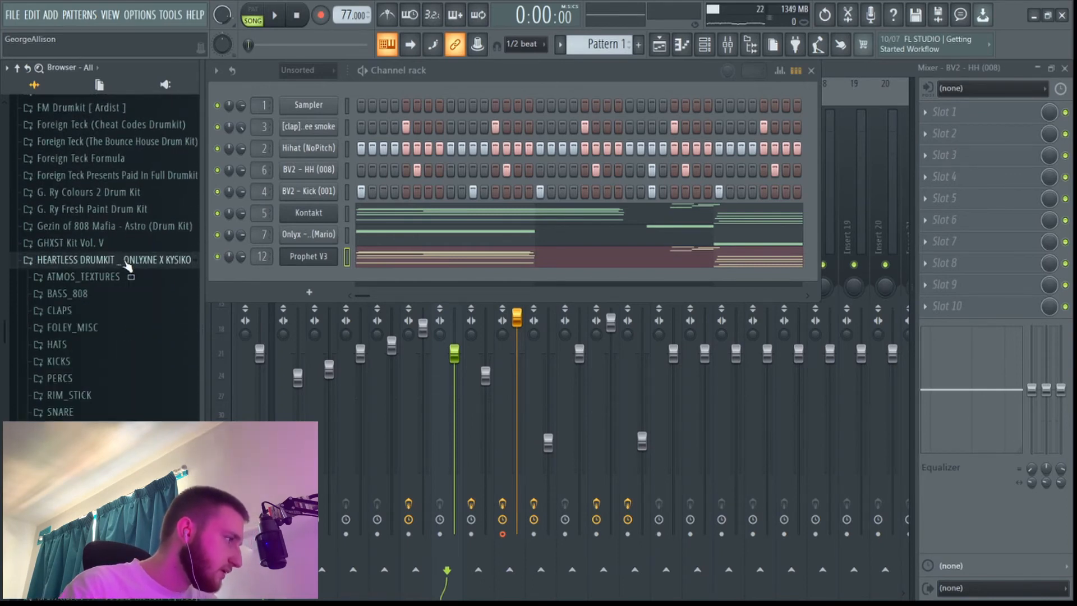
click(83, 396)
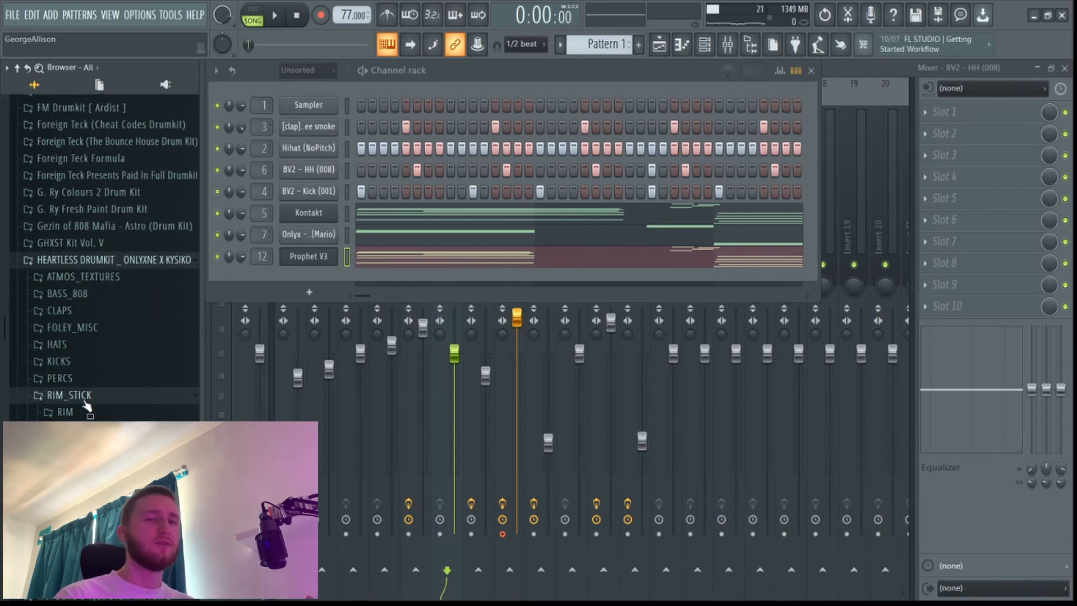
click(73, 334)
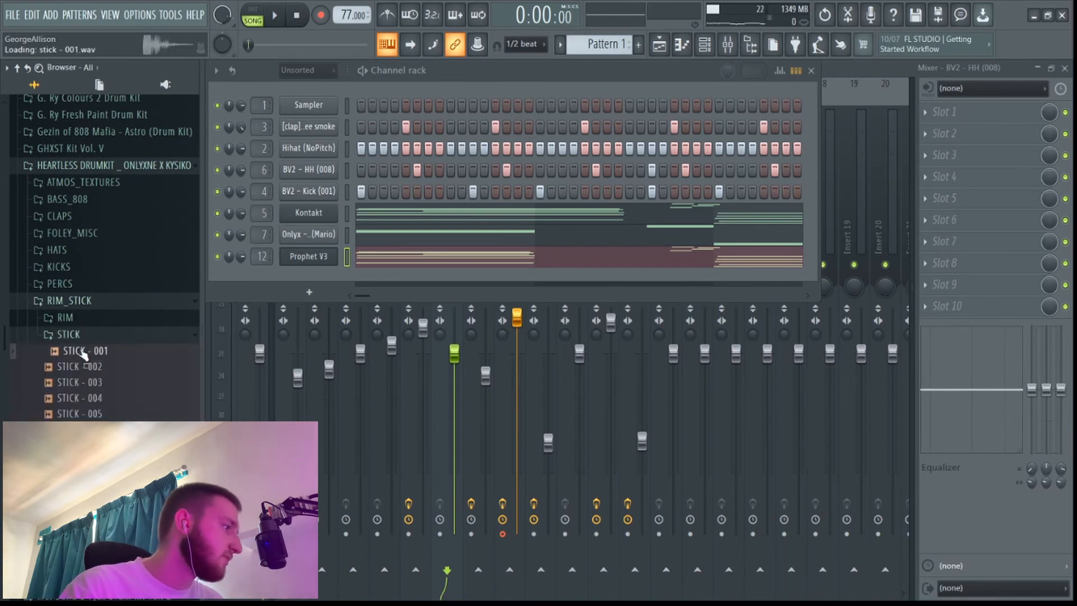
click(83, 383)
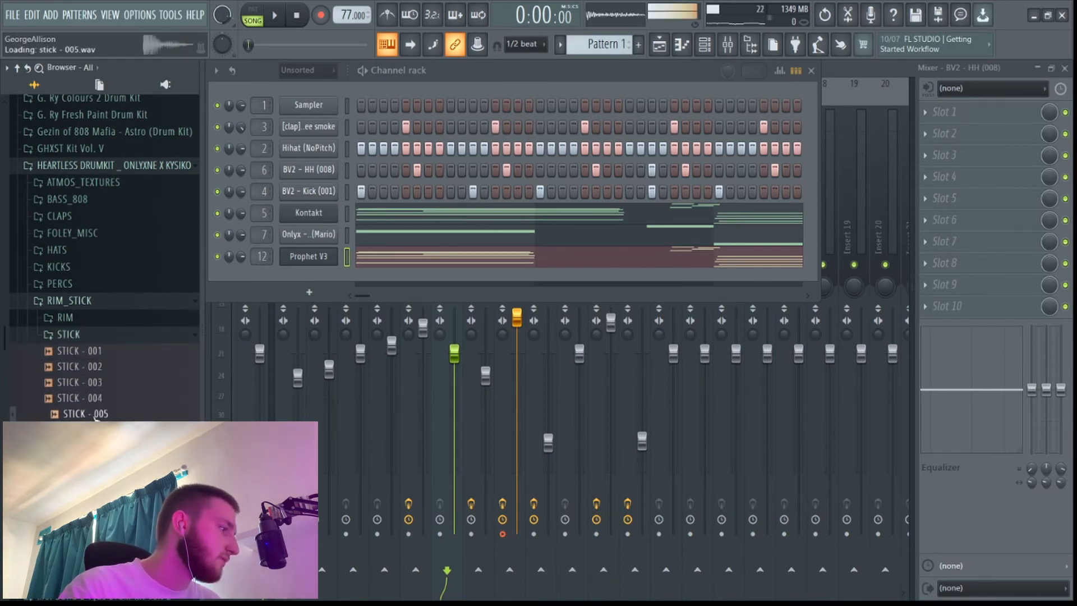
Add STICK - 006 as a new channel in the channel rack and route it to mixer track 13
drag(93, 367, 284, 318)
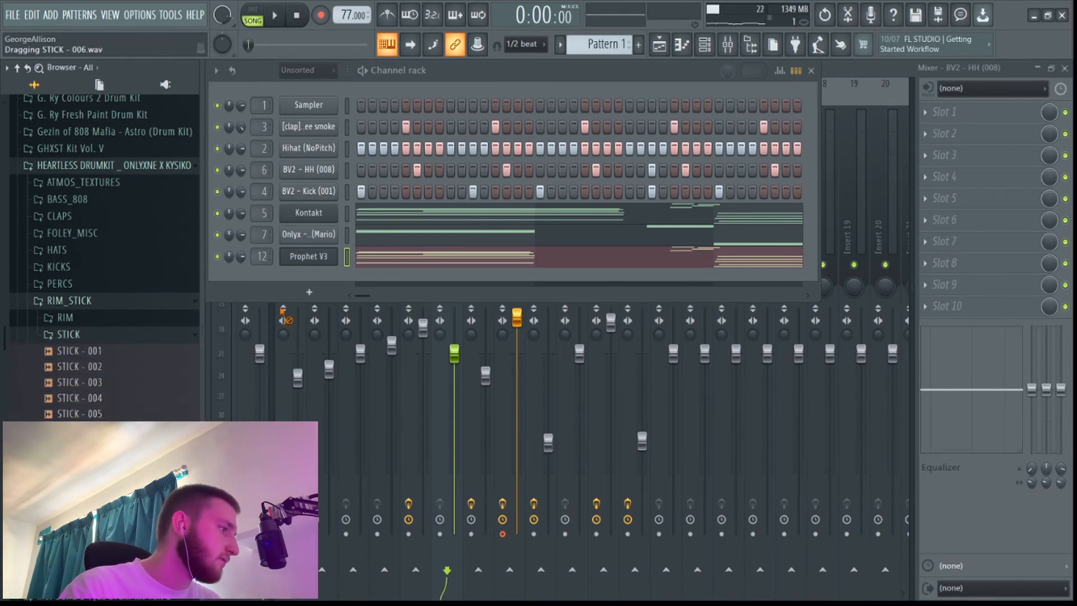
drag(323, 274, 324, 277)
click(324, 279)
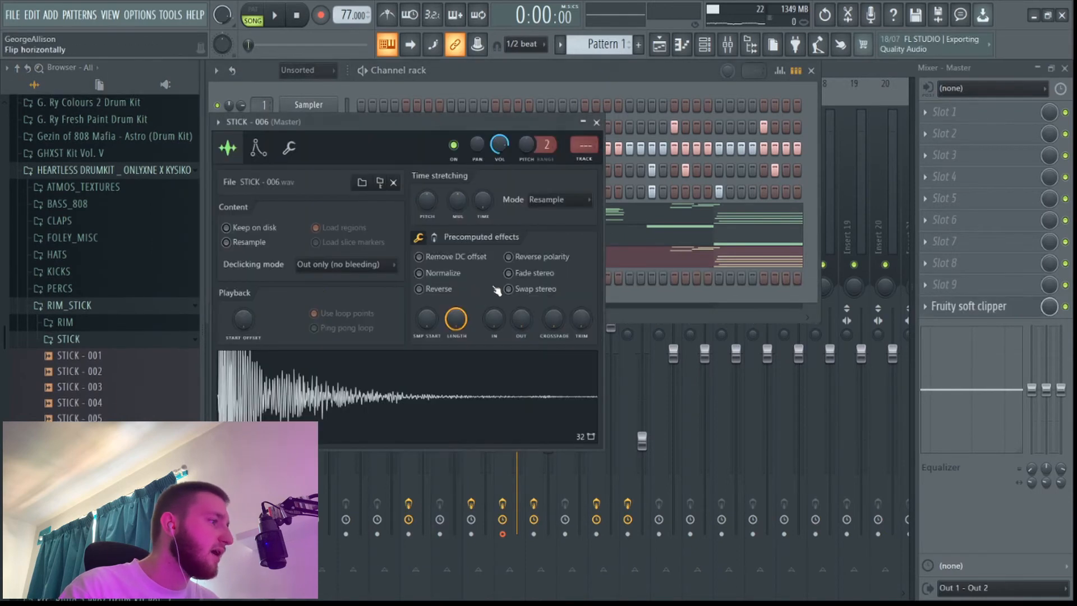
click(580, 158)
Play the song and lower the STICK - 006 mixer track's volume, checking its hits in the channel rack
key(space)
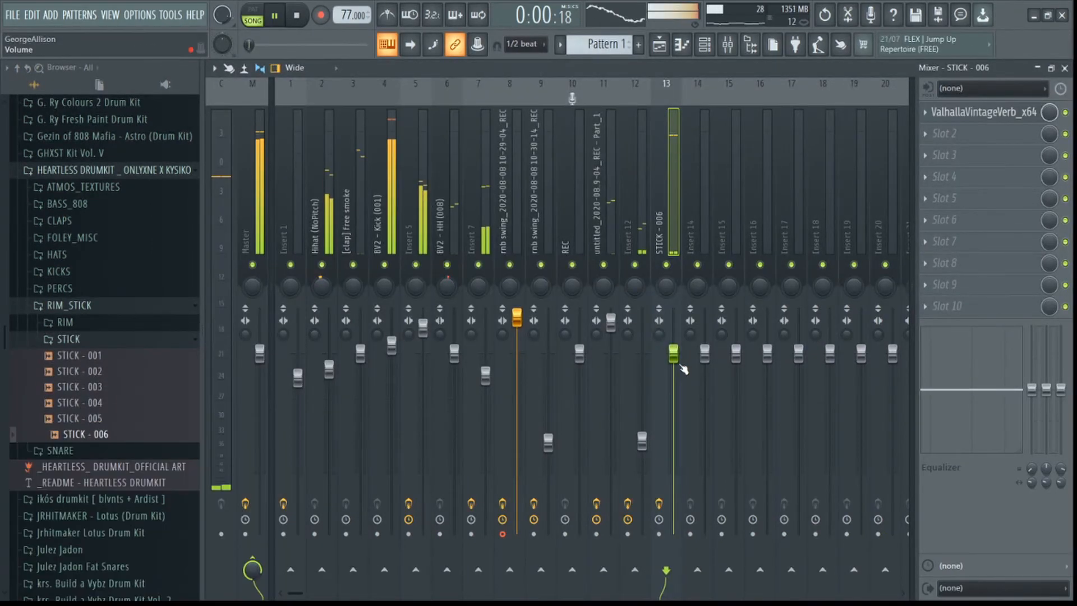
drag(673, 354, 673, 454)
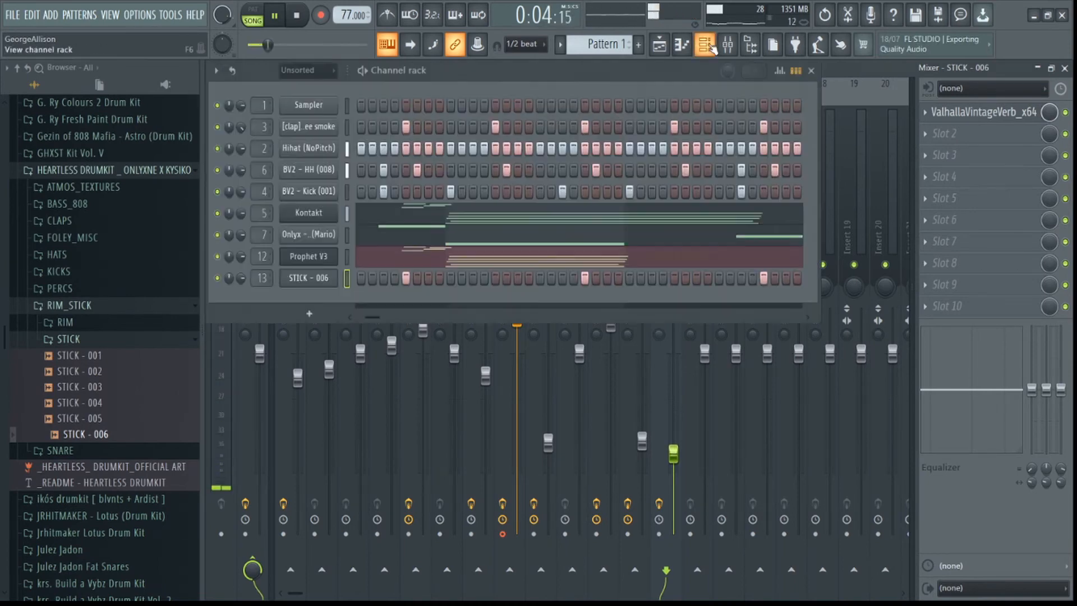
click(704, 45)
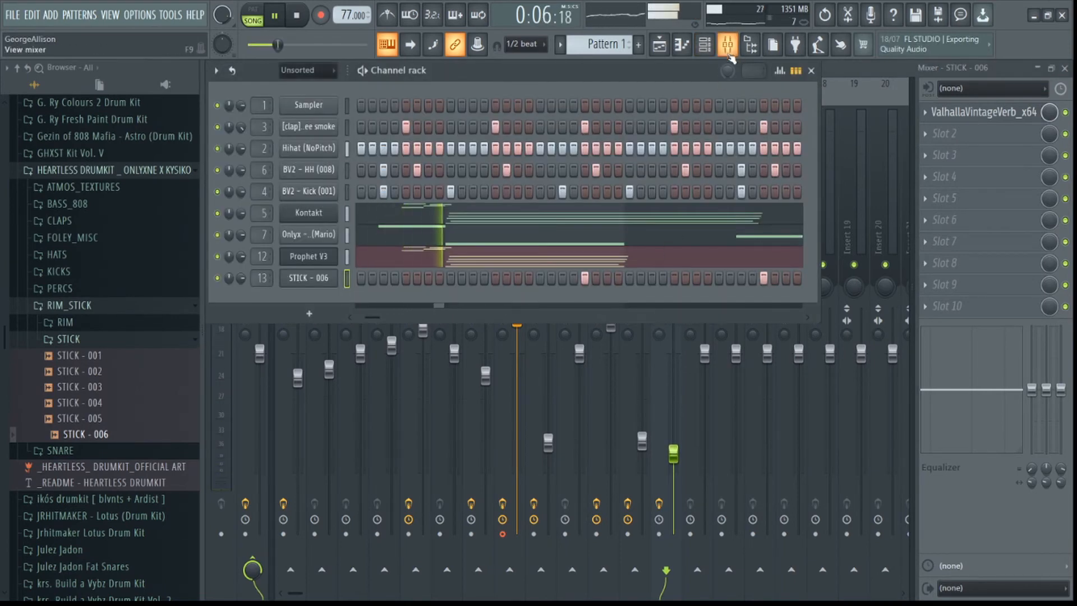
drag(678, 313, 686, 318)
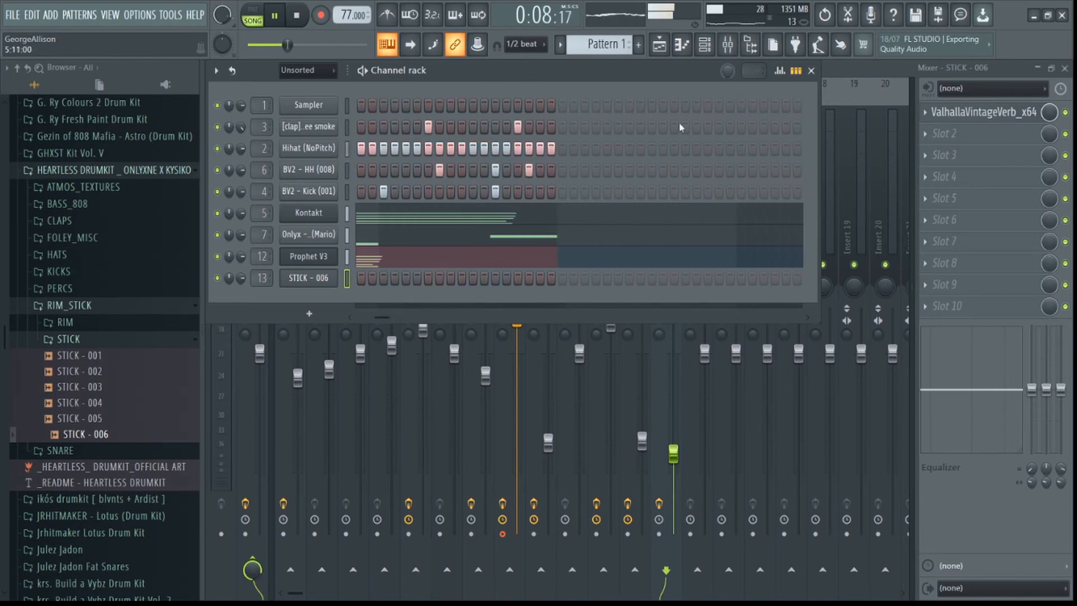
click(730, 46)
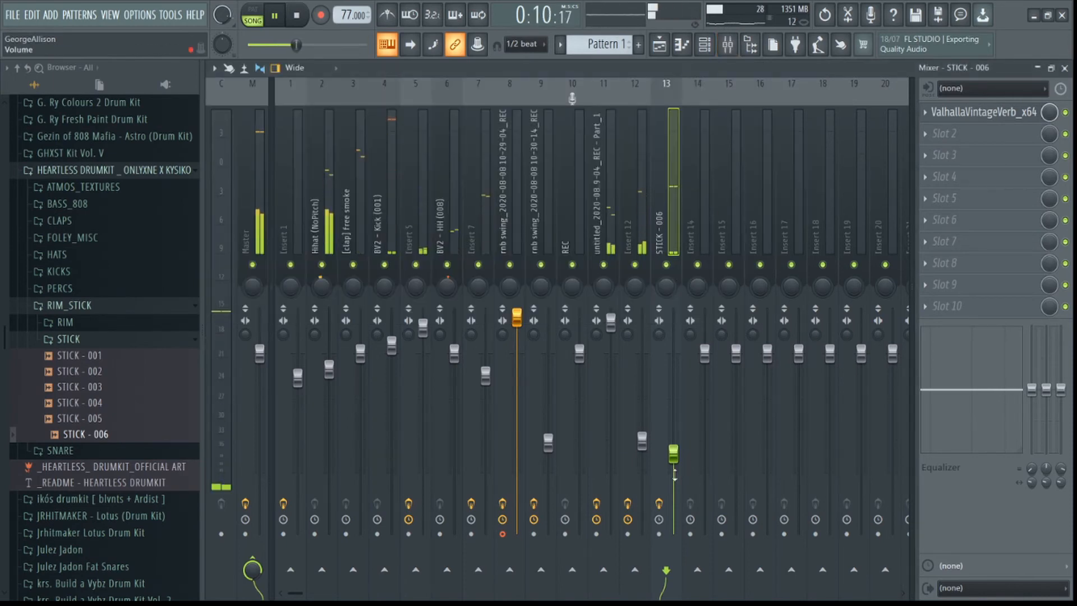
drag(675, 474, 675, 466)
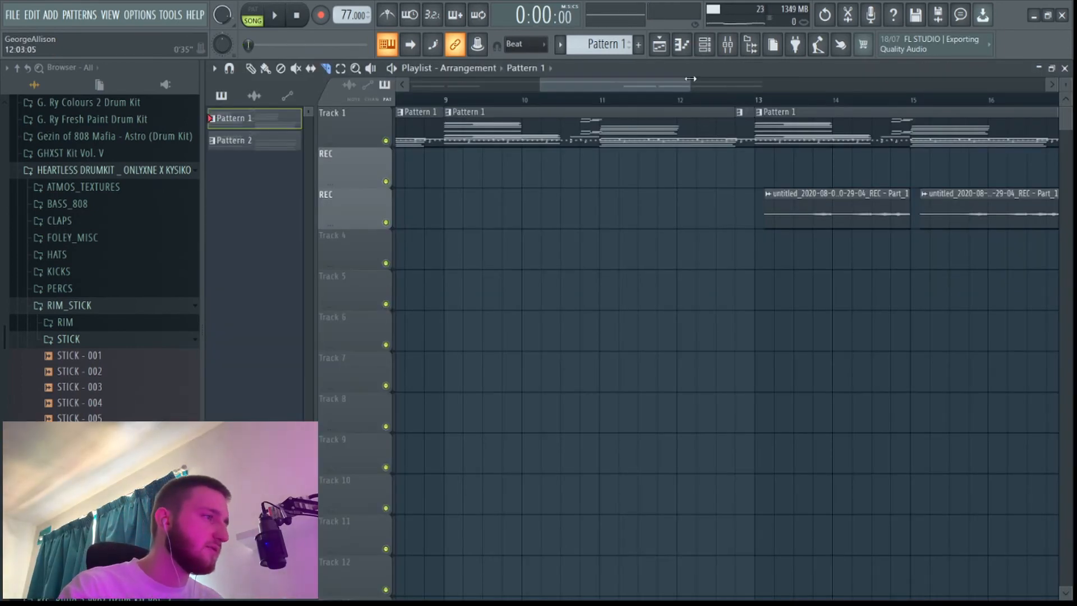
Remove the Onlyx bass (Mario) notes from Pattern 2, the short clip just before bar 13
drag(691, 79, 697, 79)
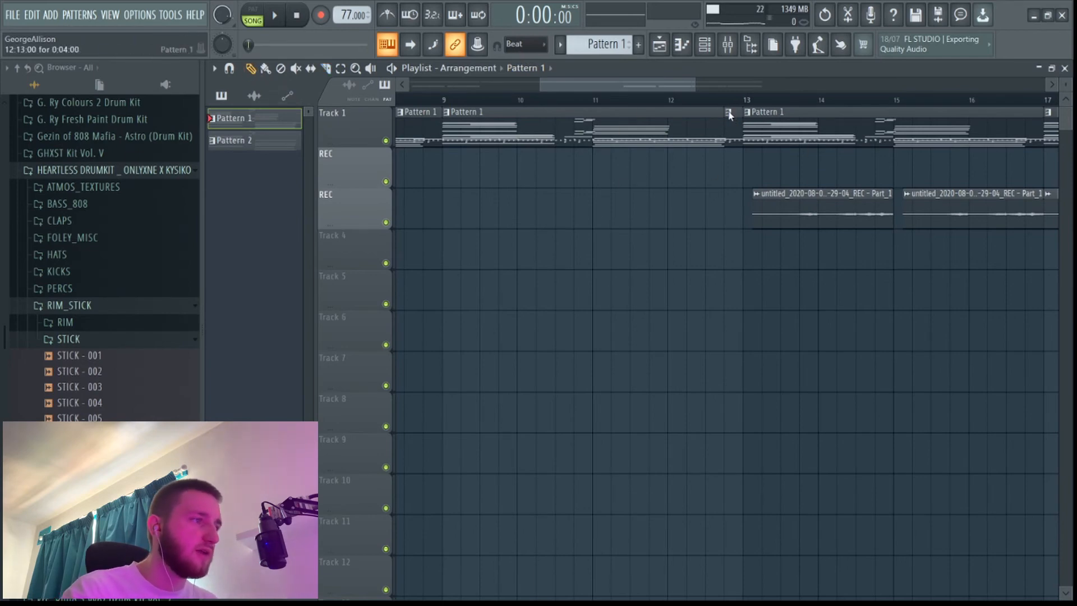
click(744, 202)
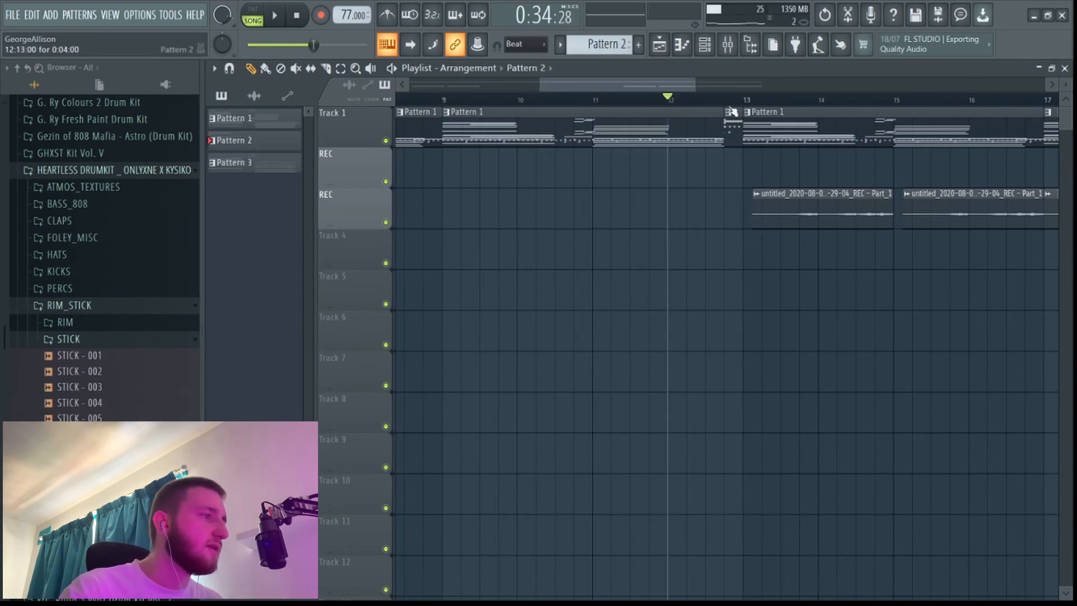
click(705, 51)
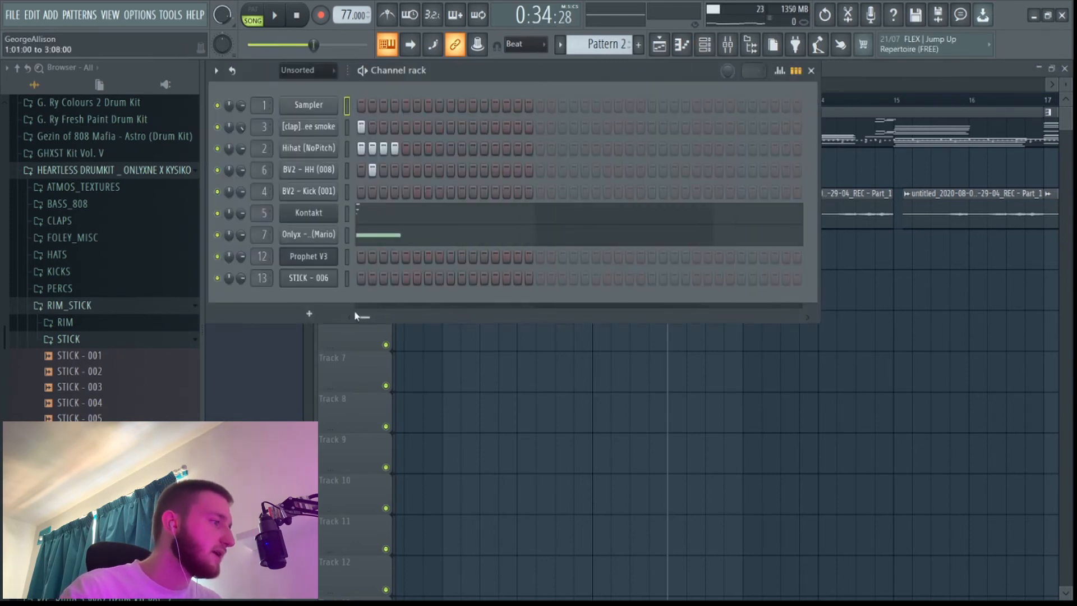
key(ctrl+x)
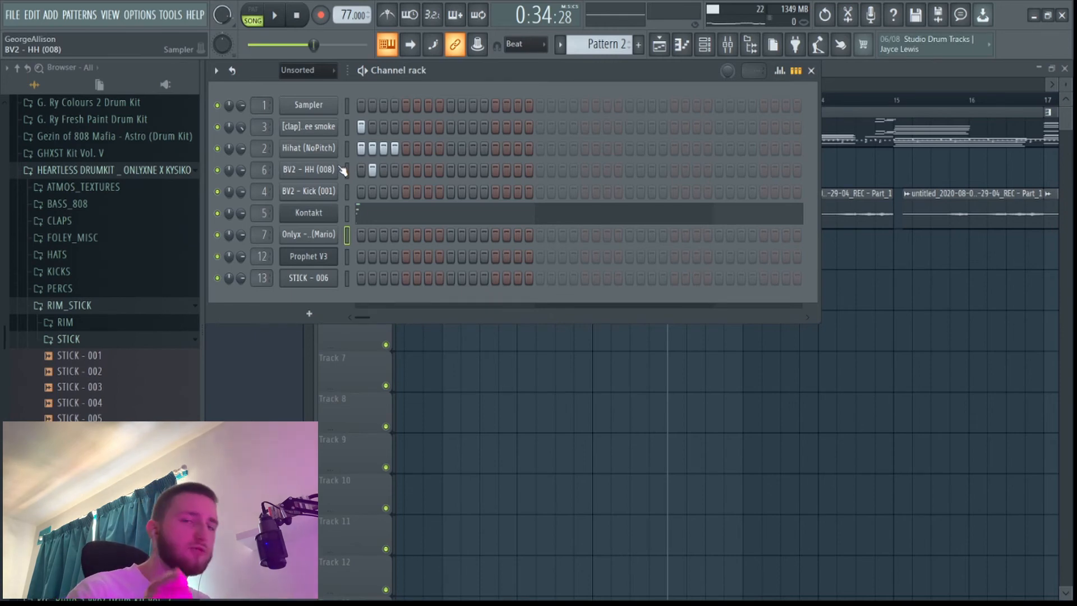
Build a clap fill in Pattern 2 by adding [clap] free smoke hits on steps 3 and 4
click(358, 127)
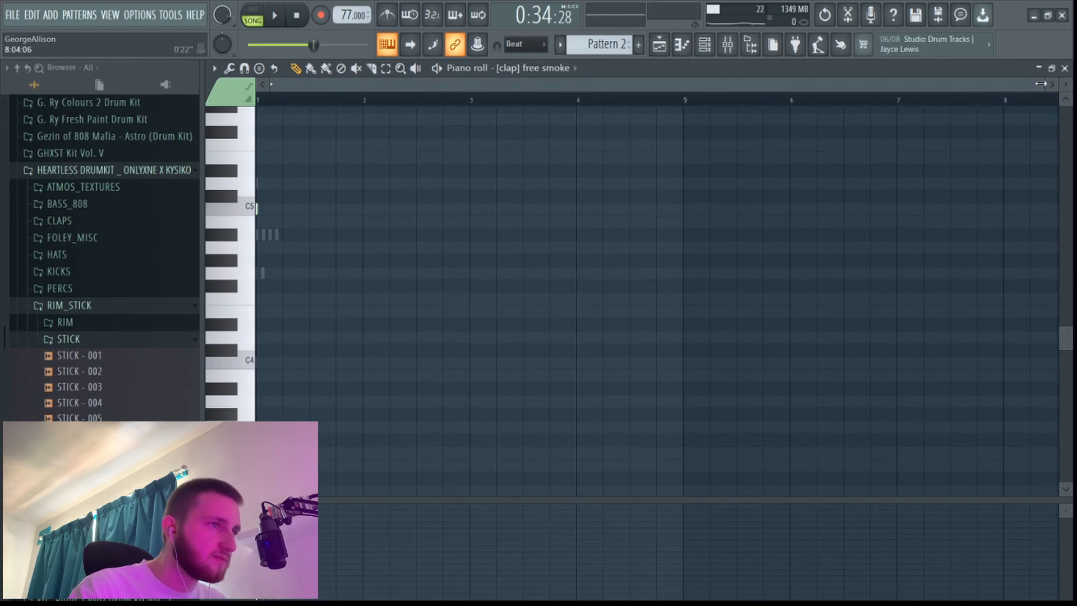
drag(1041, 84, 623, 114)
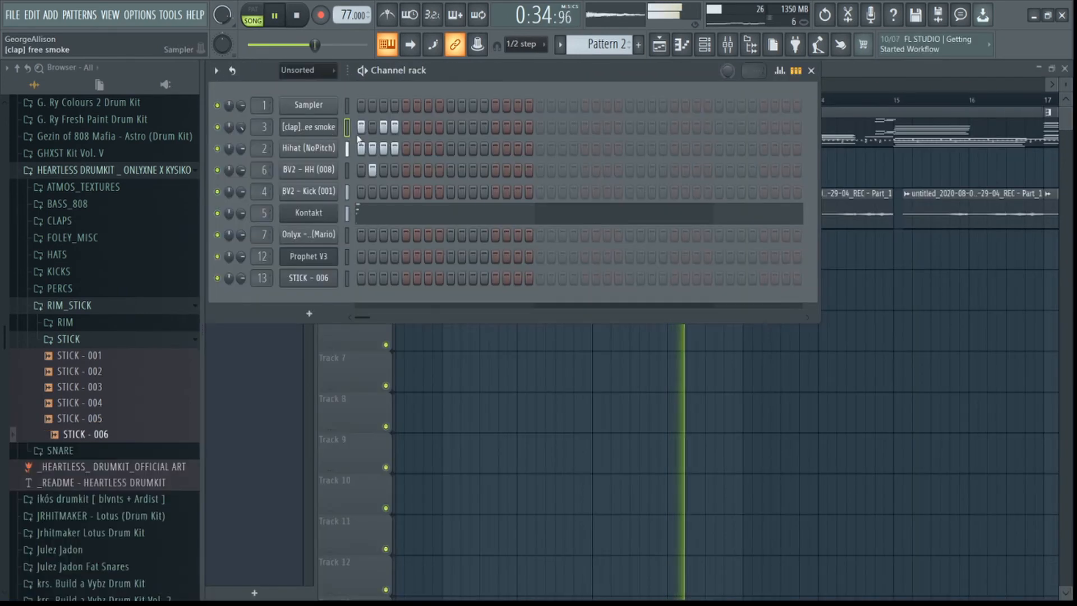
key(g)
drag(384, 212, 381, 257)
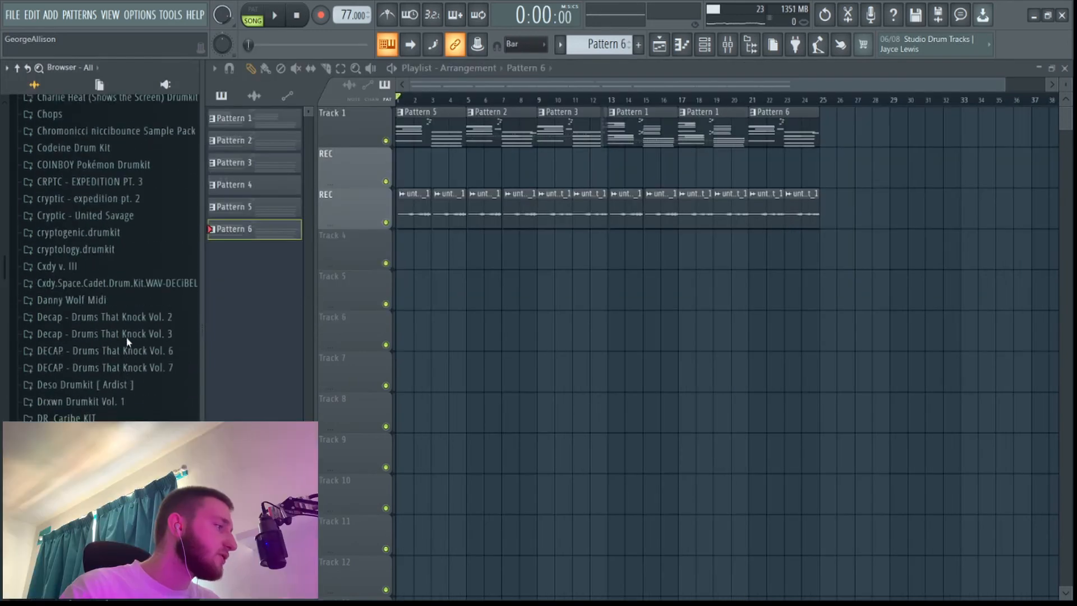
Browse the drum kits for a percussion loop and open the folders inside +ONLYXNE PERC LOOPS 3
scroll(130, 348, up, 10)
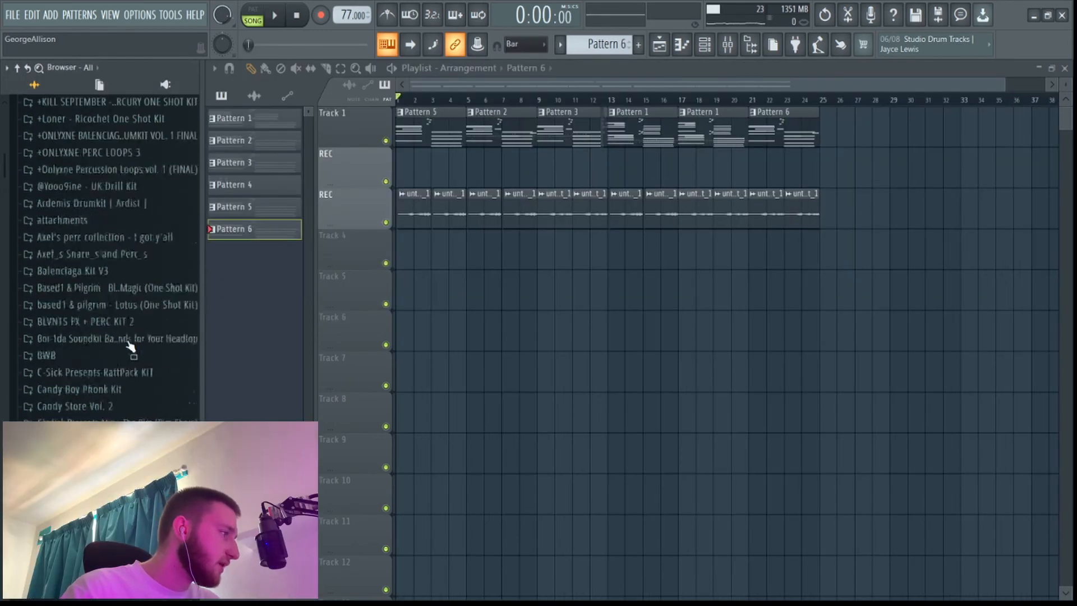
scroll(130, 348, up, 3)
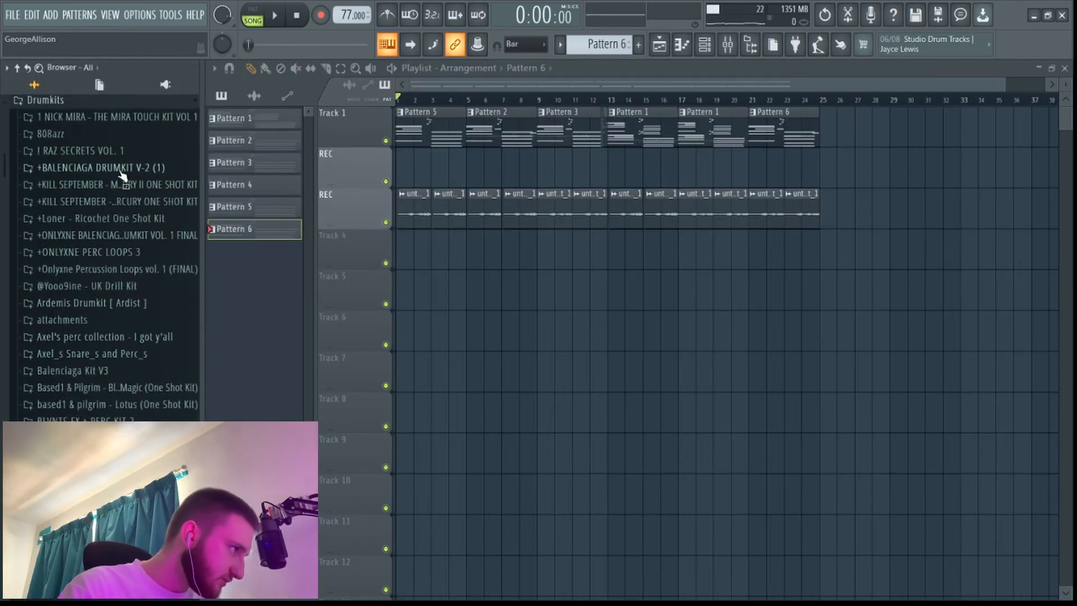
scroll(140, 337, down, 5)
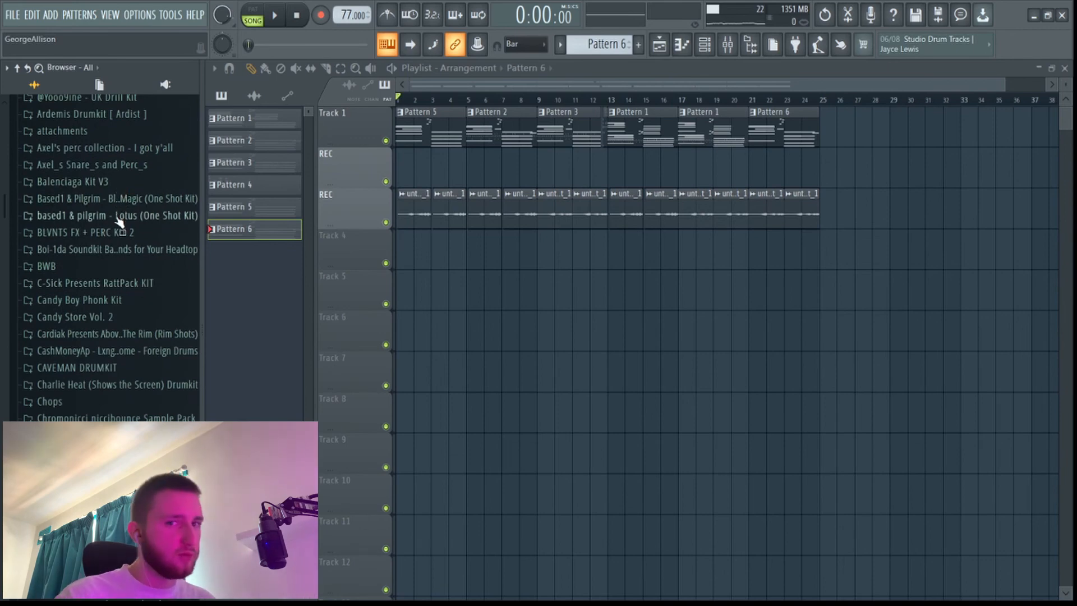
scroll(116, 216, up, 3)
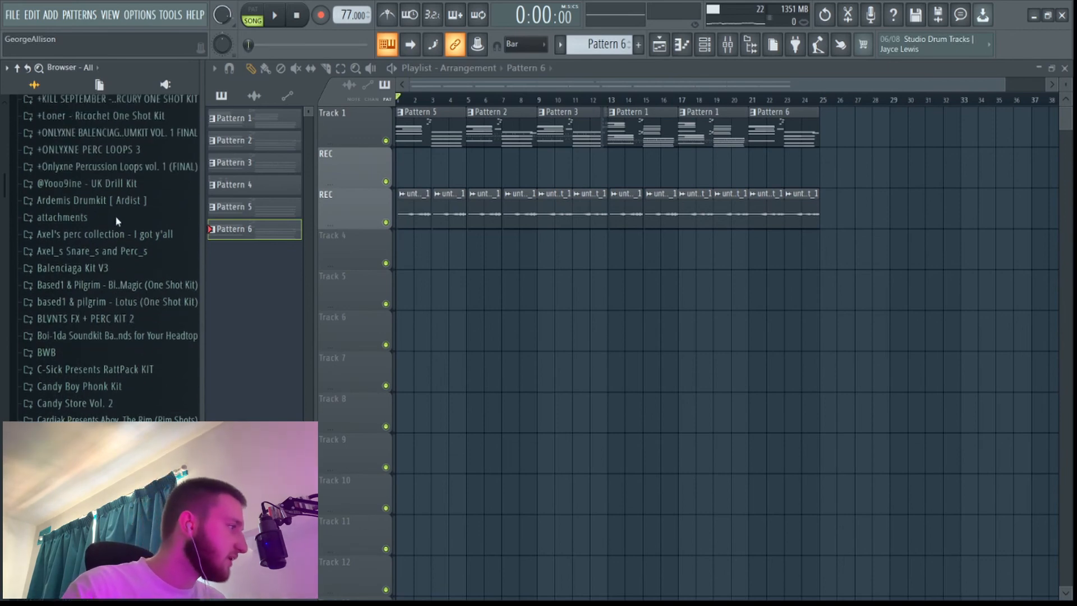
click(119, 159)
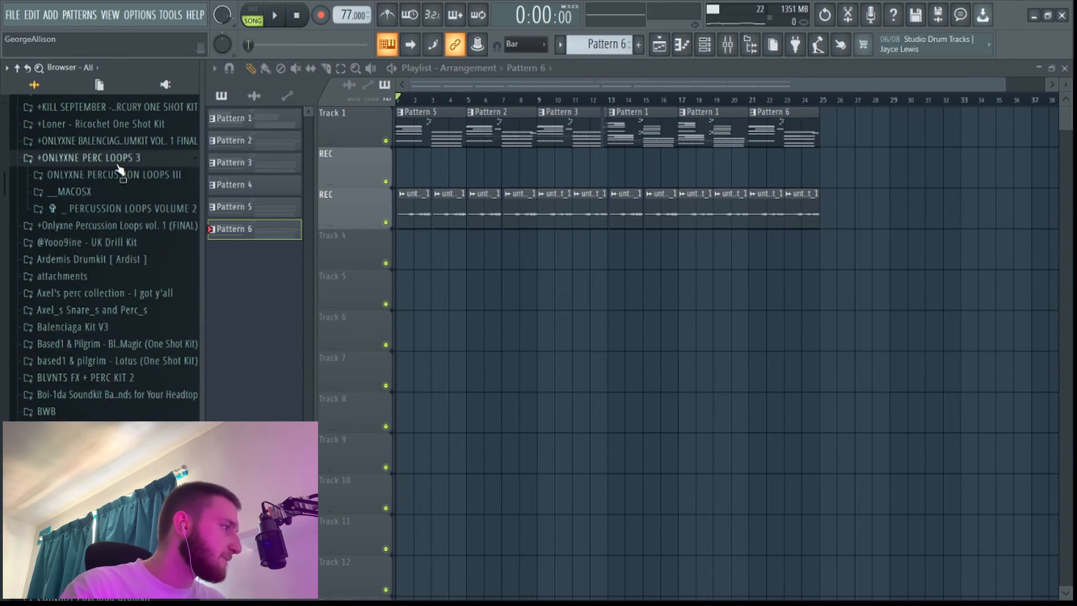
click(120, 175)
click(116, 206)
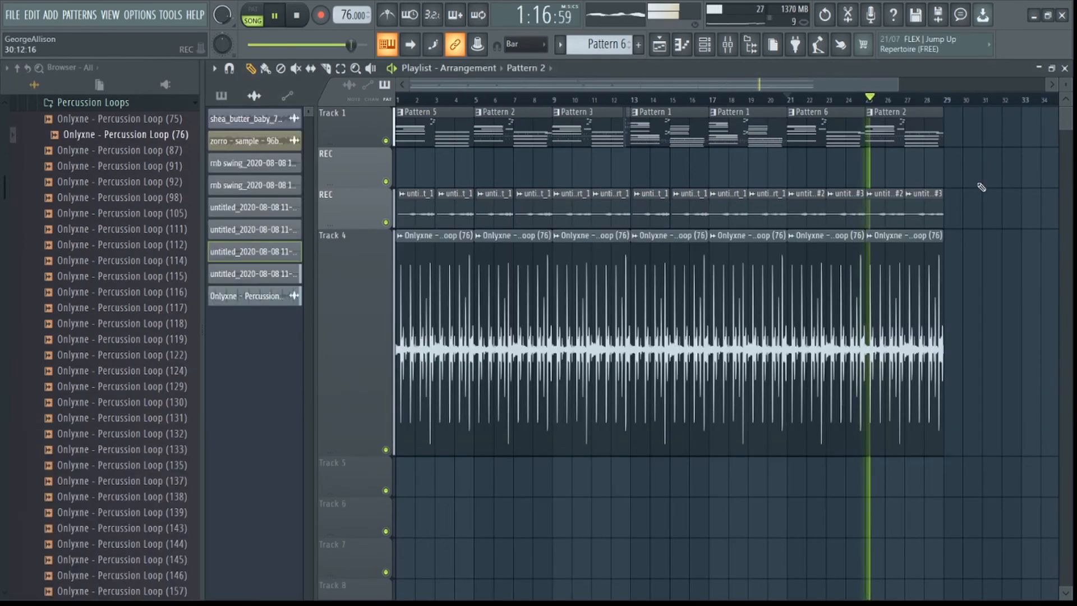
Slightly raise the volumes of the percussion loop on mixer track 14 and the vocal on track 11, and return to the playlist
click(729, 46)
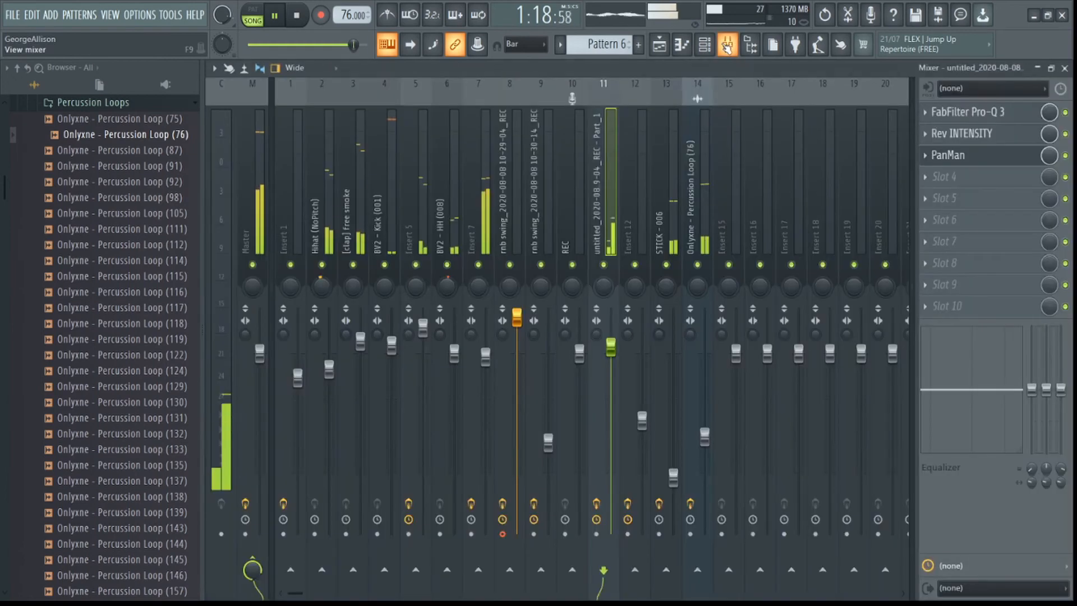
click(701, 225)
mouse_move(705, 436)
mouse_down()
mouse_move(704, 451)
mouse_move(705, 428)
mouse_up()
click(606, 226)
drag(611, 347, 611, 325)
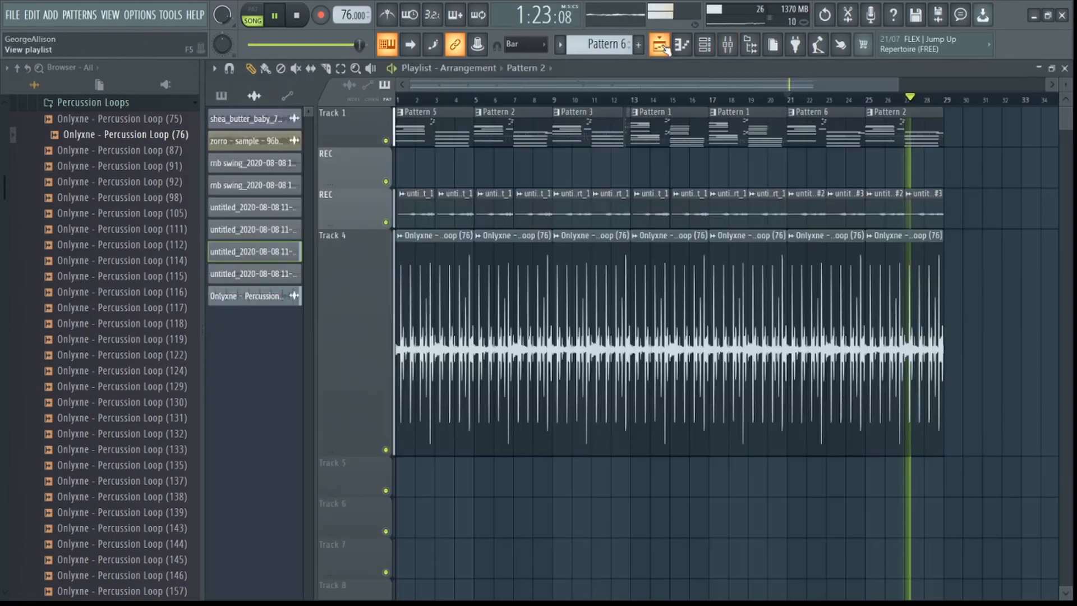
click(659, 46)
drag(899, 90, 1064, 97)
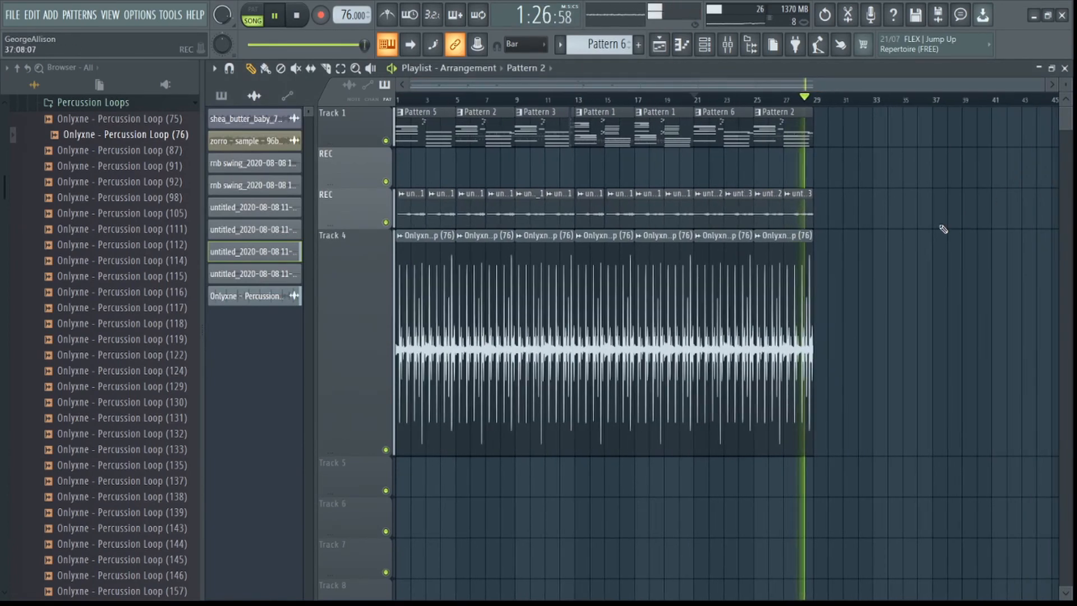